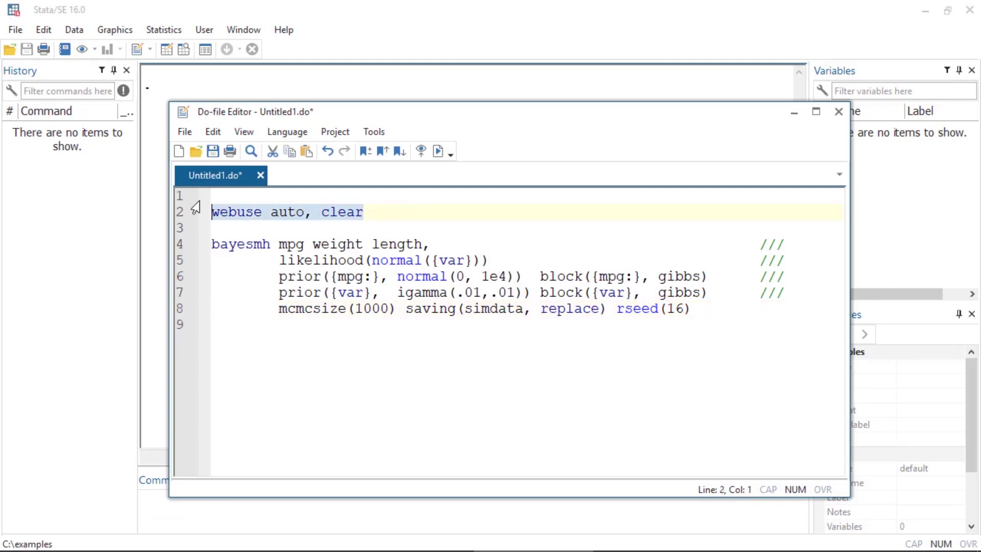
Run the whole do-file that loads the auto dataset and fits the bayesmh regression of mpg on weight and length.
{"action": "left_click", "coordinate": [213, 245]}
{"action": "left_click_drag", "start_coordinate": [213, 248], "coordinate": [304, 245]}
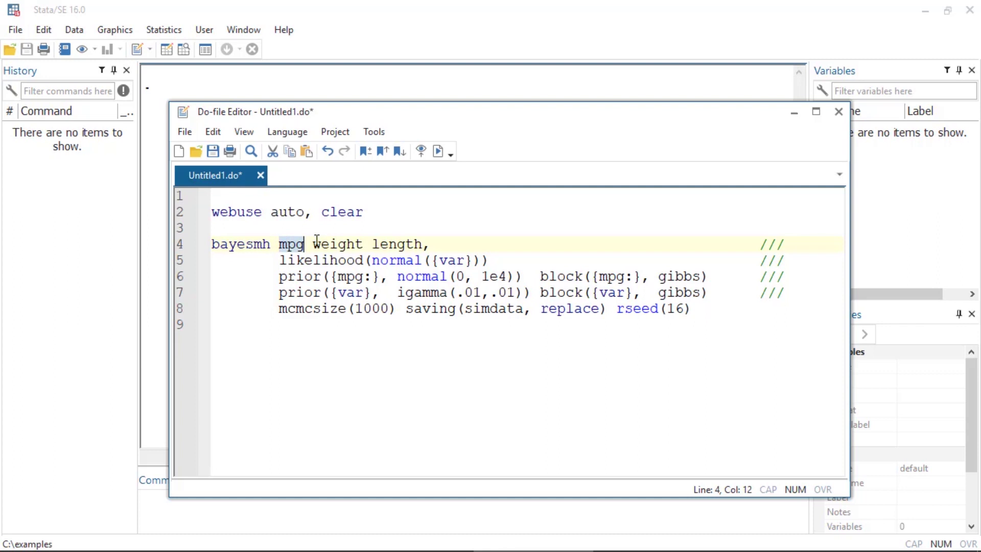
{"action": "left_click_drag", "start_coordinate": [314, 244], "coordinate": [422, 241]}
{"action": "left_click", "coordinate": [422, 246]}
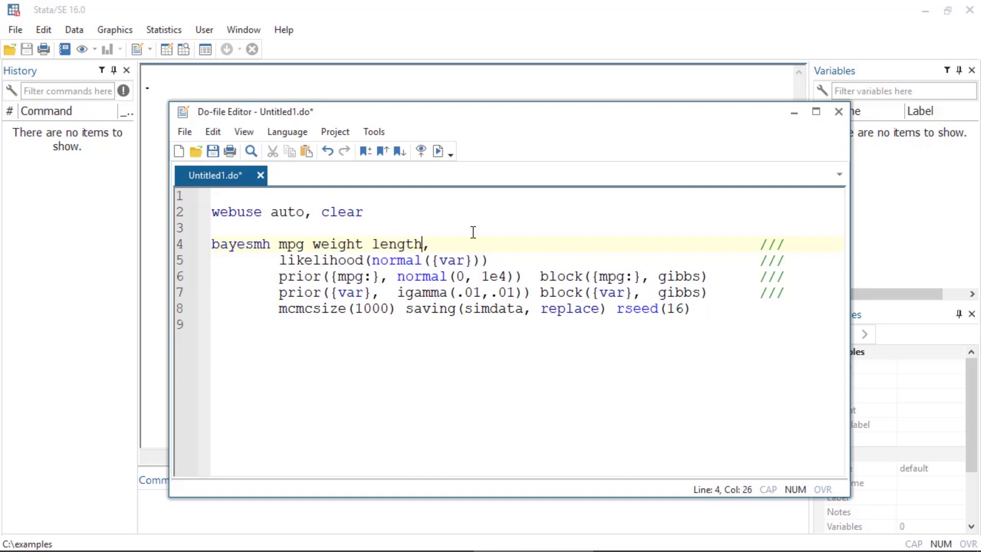
{"action": "left_click", "coordinate": [439, 149]}
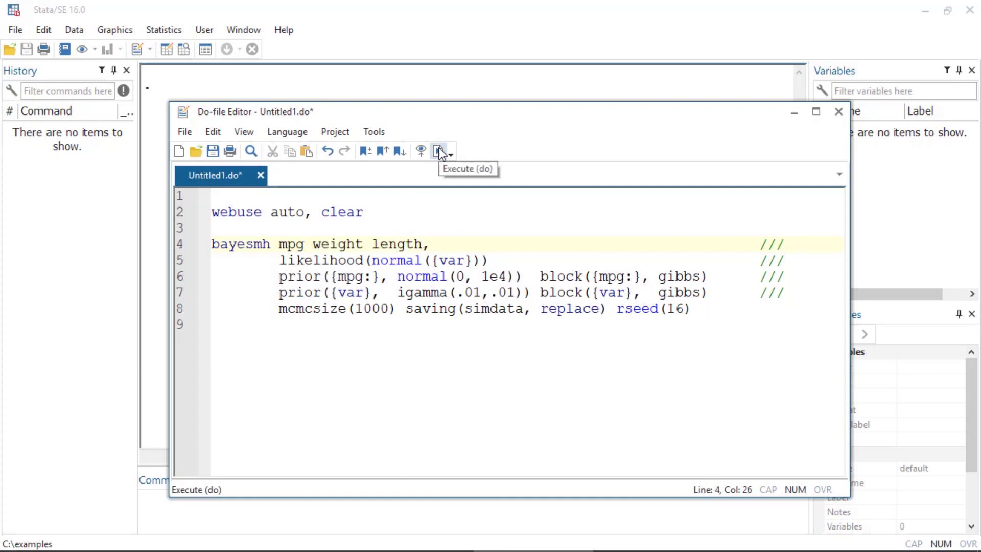
{"action": "left_click", "coordinate": [484, 45]}
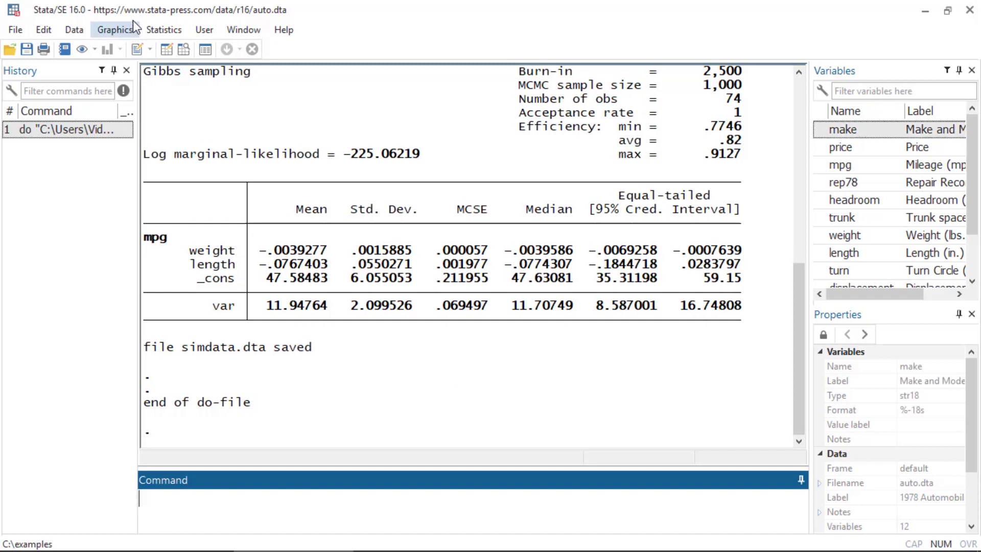
Set up a Bayesian prediction that computes the posterior mean of simulated outcomes.
{"action": "left_click", "coordinate": [155, 29]}
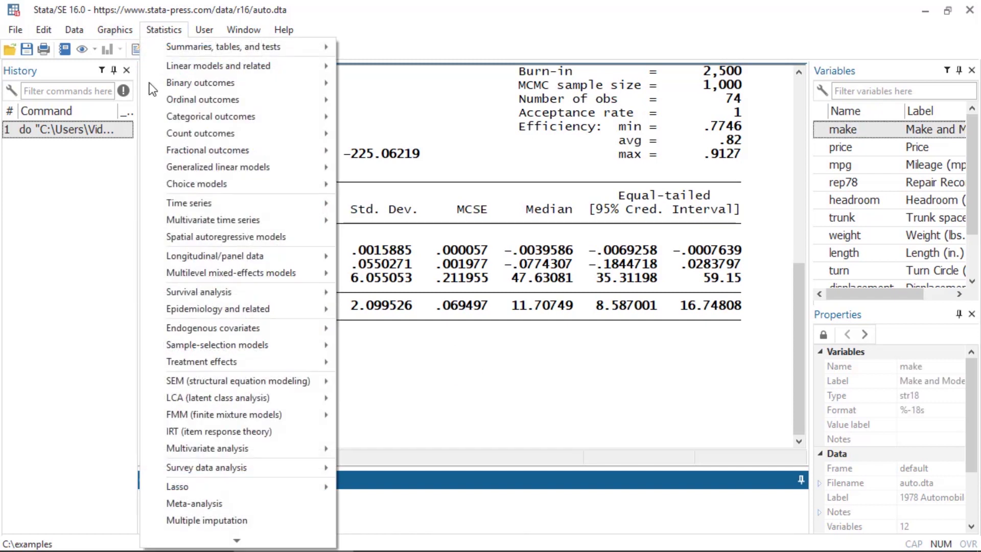
{"action": "mouse_move", "coordinate": [184, 544]}
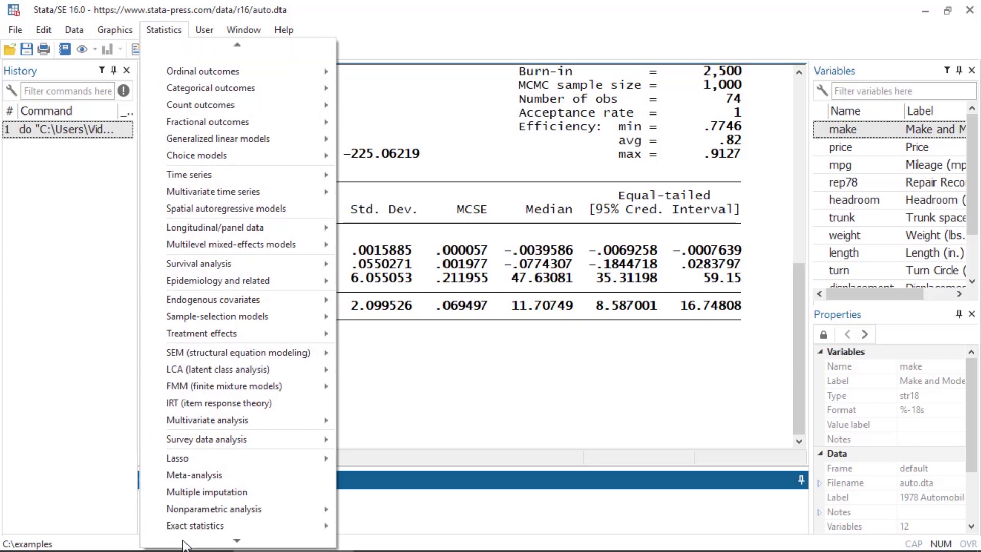
{"action": "mouse_move", "coordinate": [191, 500]}
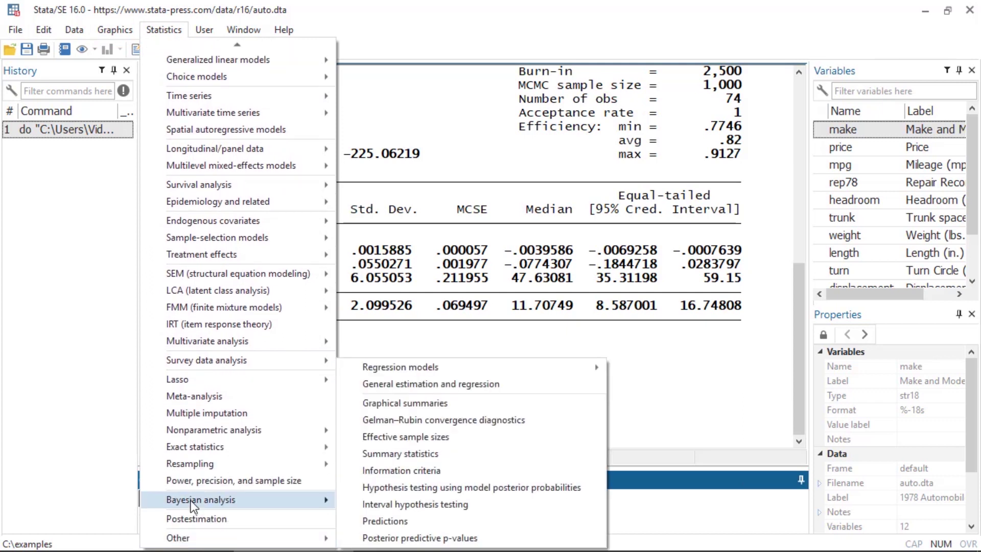
{"action": "left_click", "coordinate": [390, 520]}
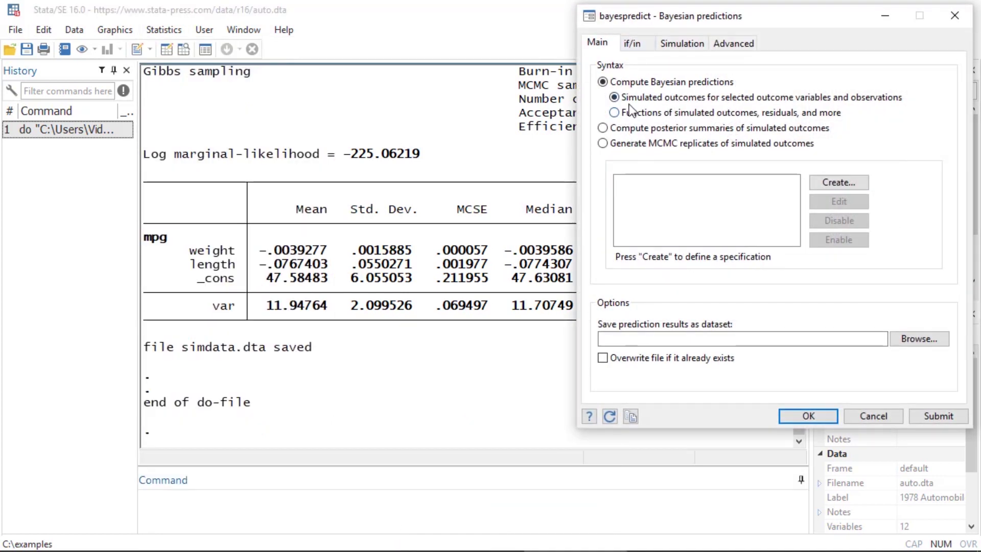
{"action": "left_click", "coordinate": [604, 128]}
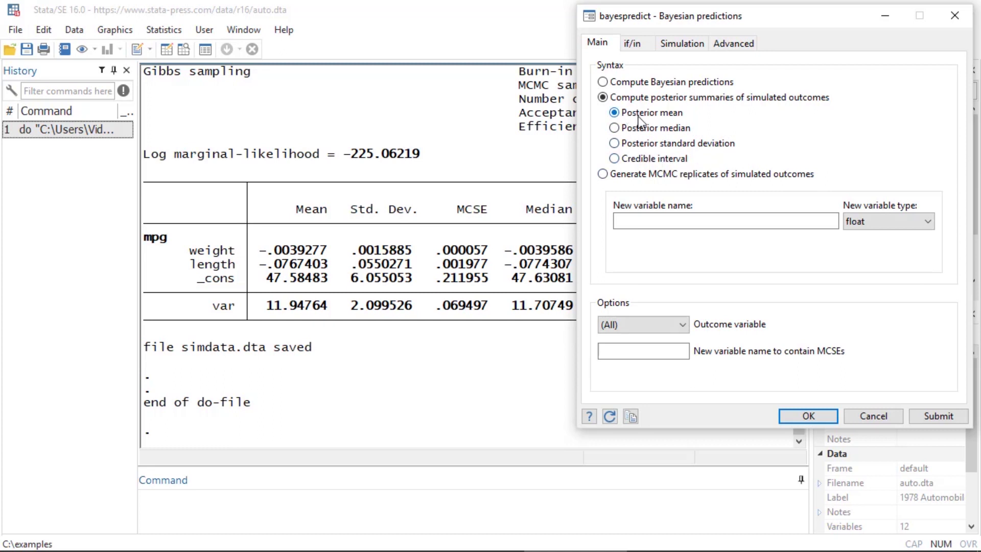
Name the new variable mpg_pr, choose mpg as the outcome variable, and compute the posterior mean predictions.
{"action": "left_click", "coordinate": [665, 221]}
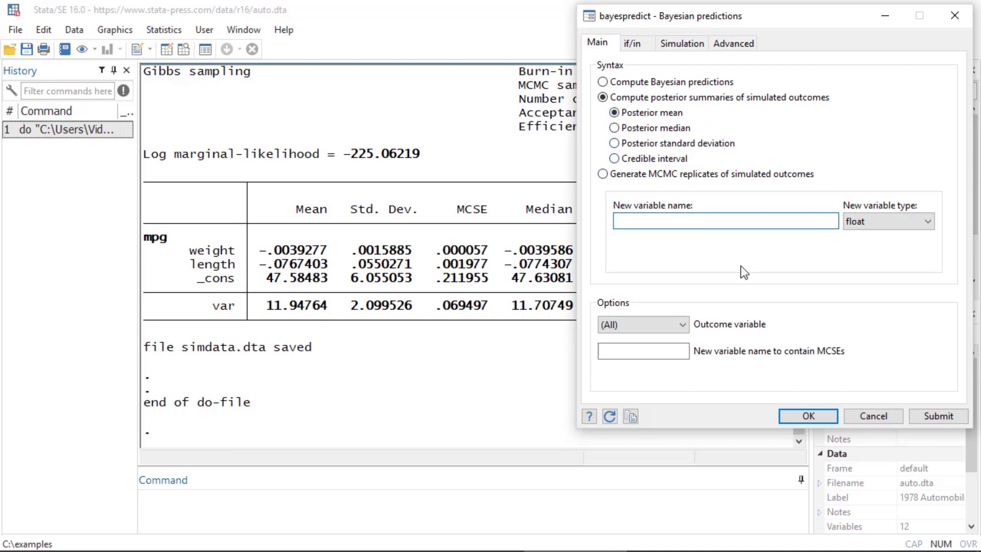
{"action": "type", "text": "mpg"}
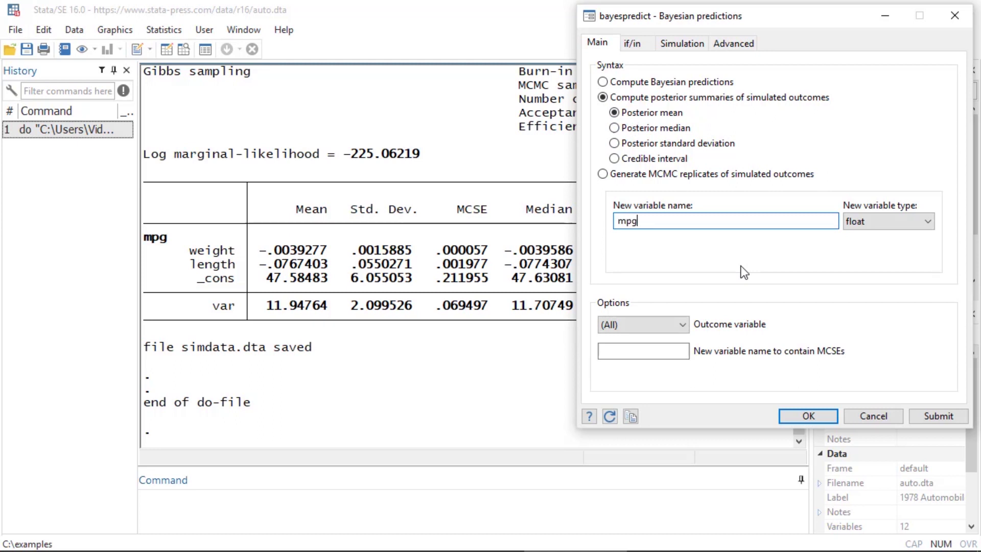
{"action": "type", "text": "_pr"}
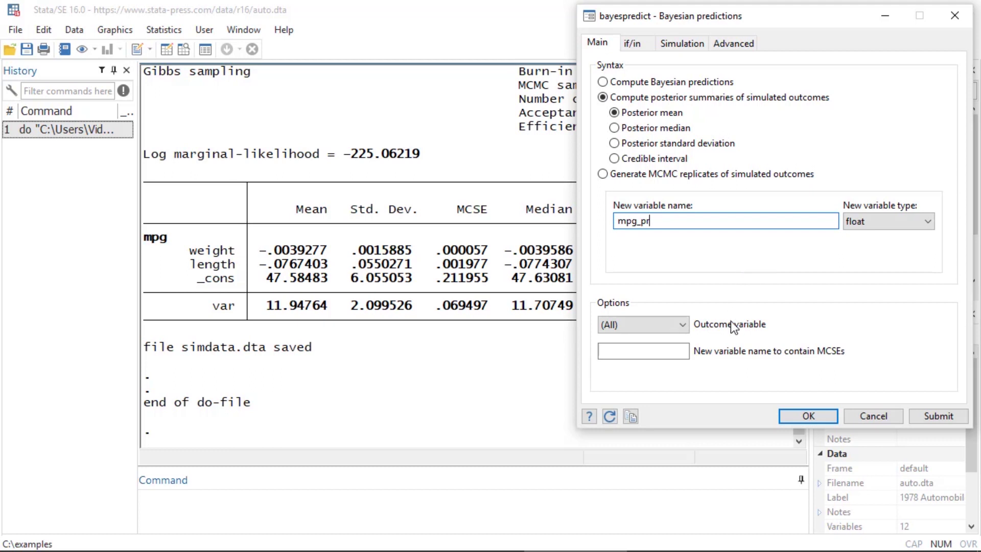
{"action": "left_click", "coordinate": [683, 324]}
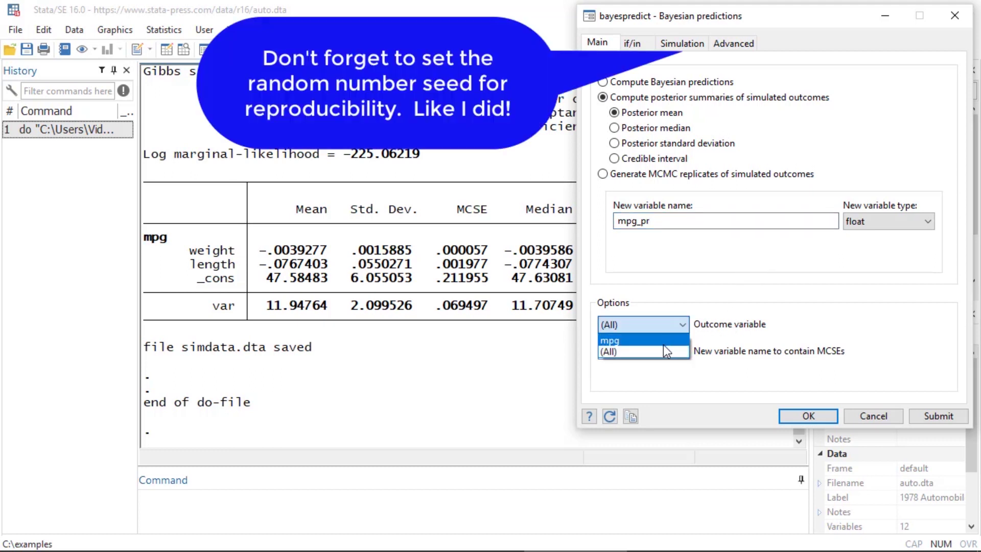
{"action": "left_click", "coordinate": [661, 340]}
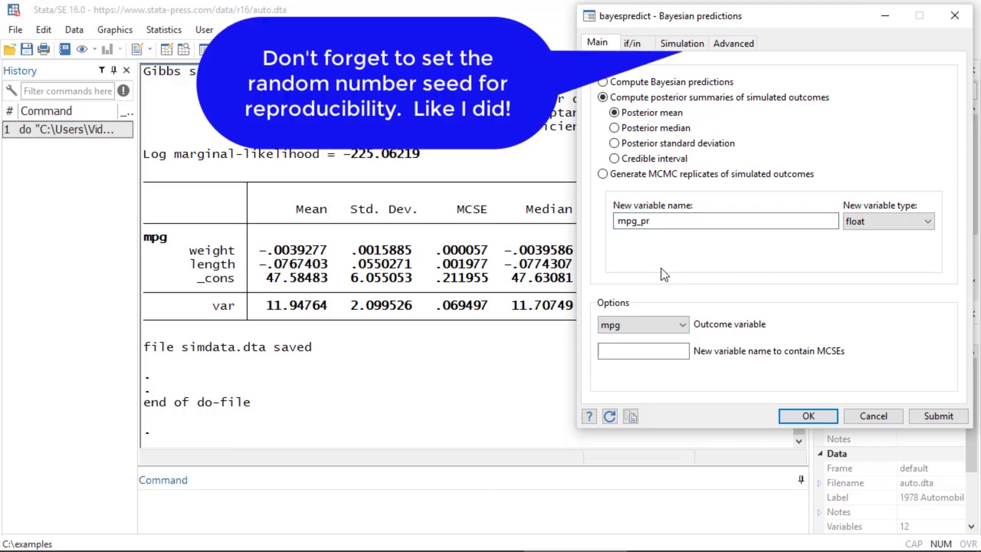
{"action": "left_click", "coordinate": [804, 416]}
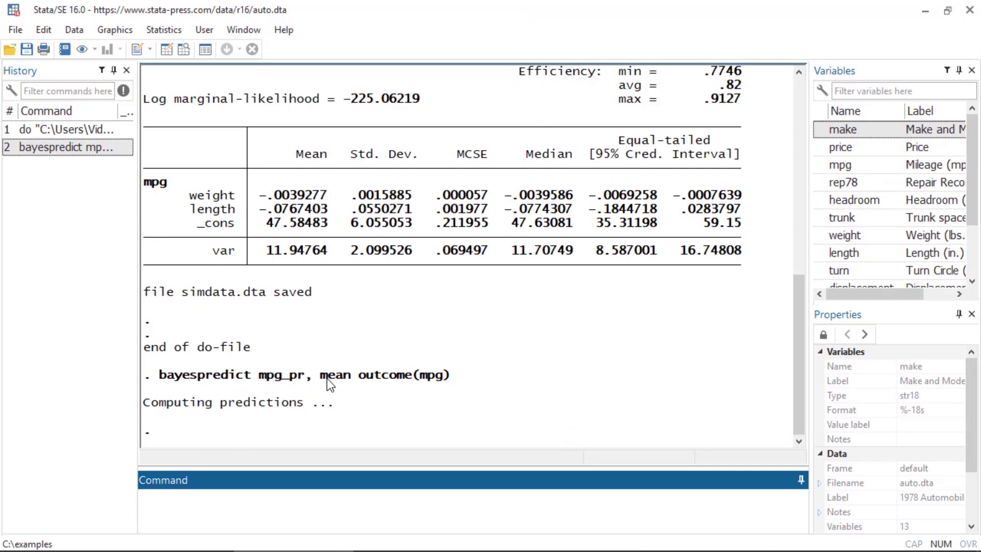
List all variables beginning with mpg for the first ten observations using list mpg* in 1/10.
{"action": "left_click_drag", "start_coordinate": [325, 380], "coordinate": [354, 382]}
{"action": "left_click", "coordinate": [363, 380]}
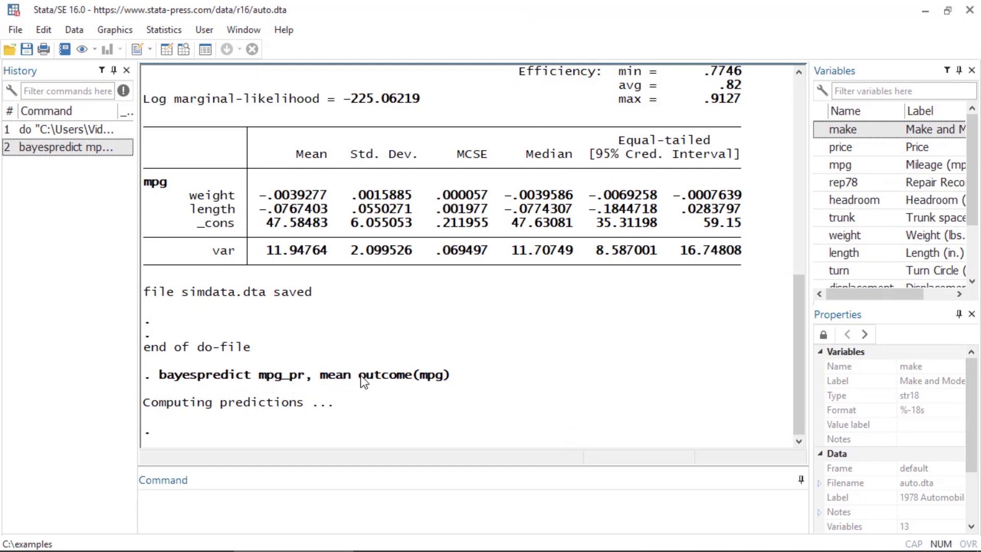
{"action": "left_click", "coordinate": [431, 506]}
{"action": "type", "text": "list mpg"}
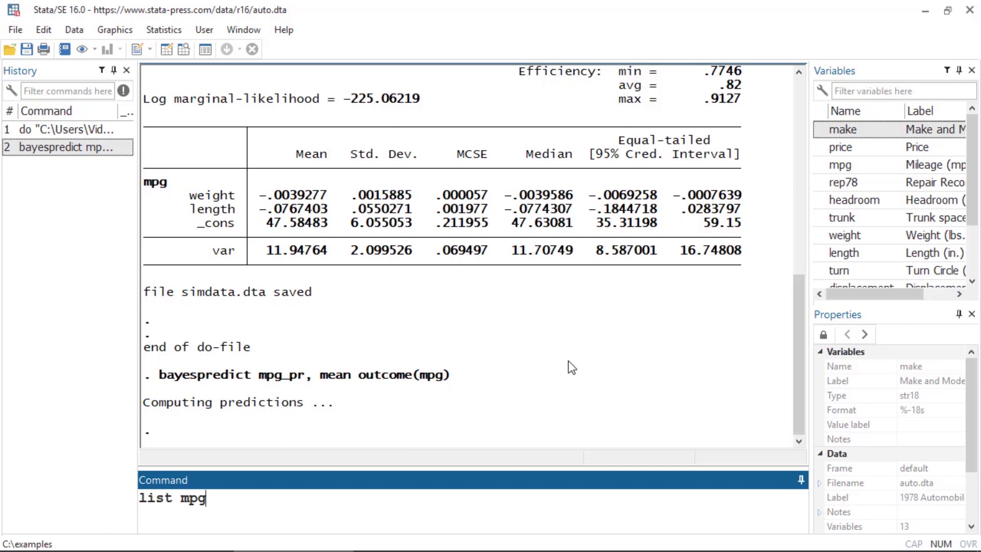
{"action": "type", "text": "* in 1/10"}
{"action": "key", "text": "Return"}
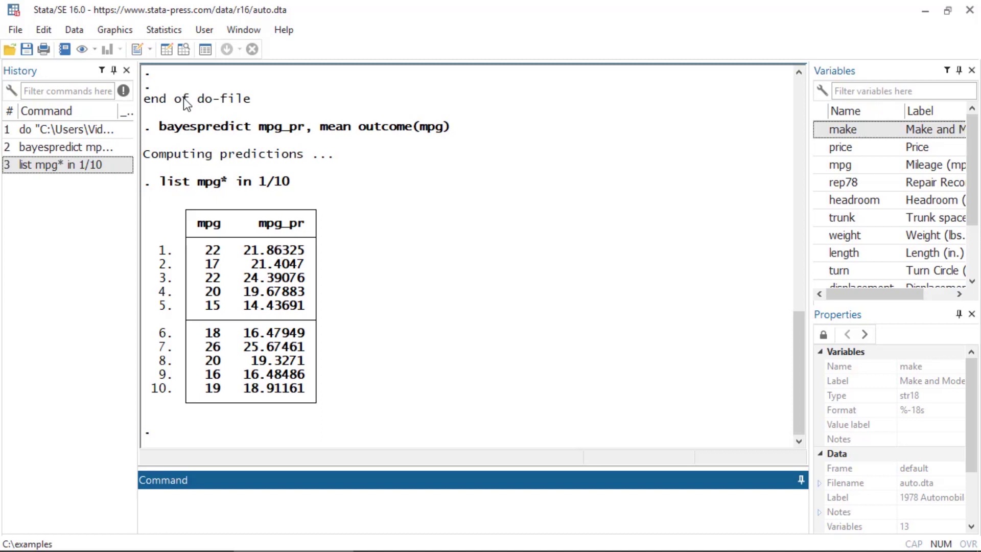
Set up a Bayesian prediction that generates MCMC replicates of simulated outcomes.
{"action": "left_click", "coordinate": [162, 29]}
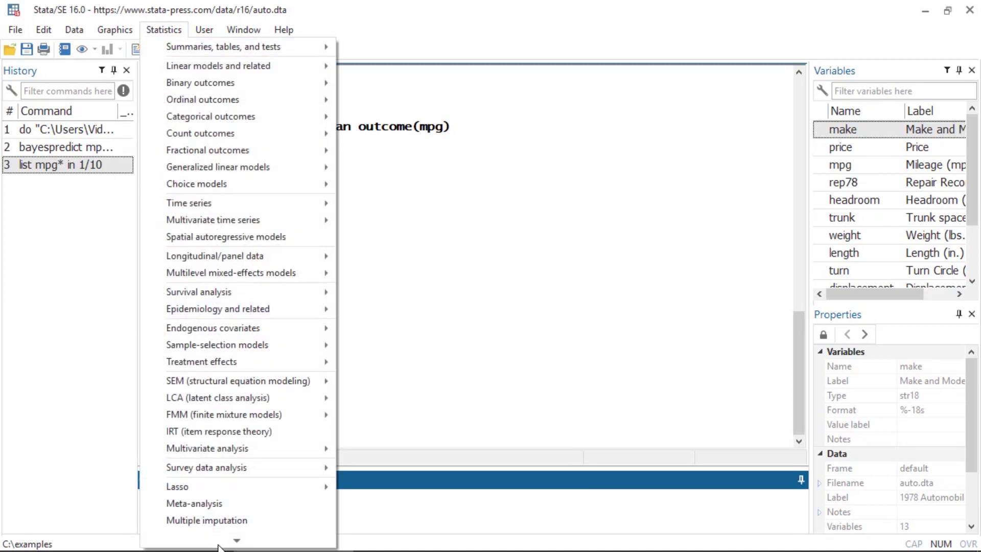
{"action": "scroll", "coordinate": [205, 485], "scroll_direction": "down", "scroll_amount": 6}
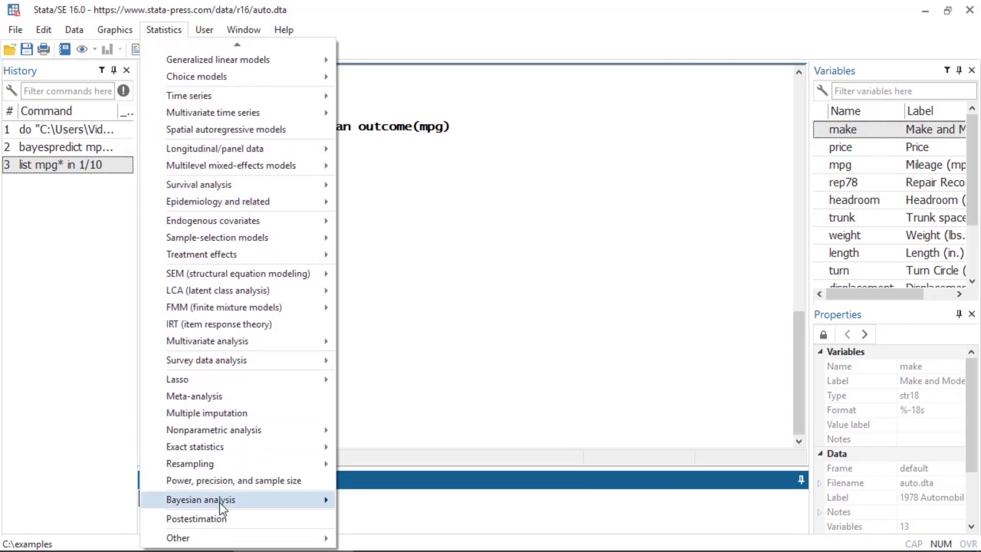
{"action": "mouse_move", "coordinate": [220, 500]}
{"action": "left_click", "coordinate": [387, 520]}
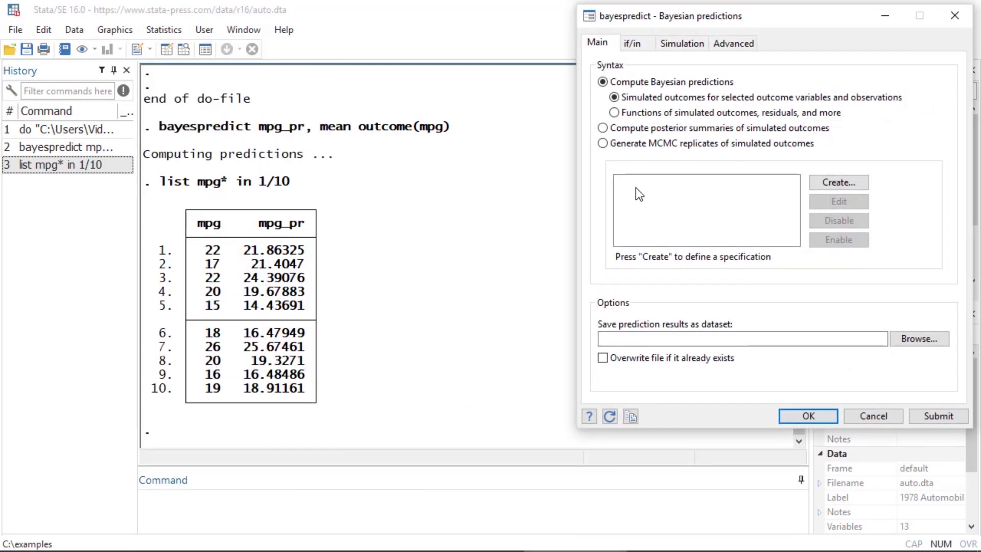
{"action": "left_click", "coordinate": [624, 143]}
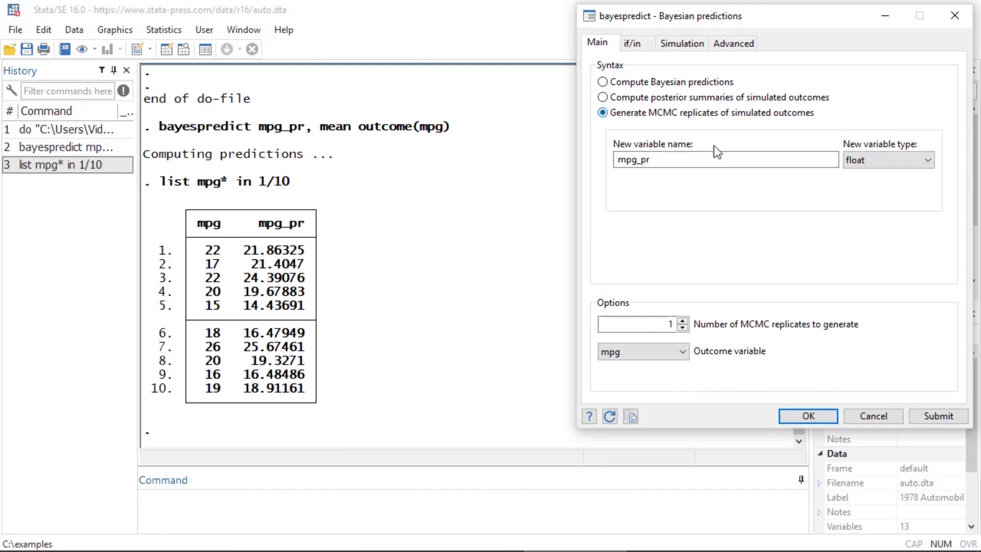
Generate 3 MCMC replicates of the mpg outcome with the variable stub mpg_rep*.
{"action": "left_click", "coordinate": [704, 160]}
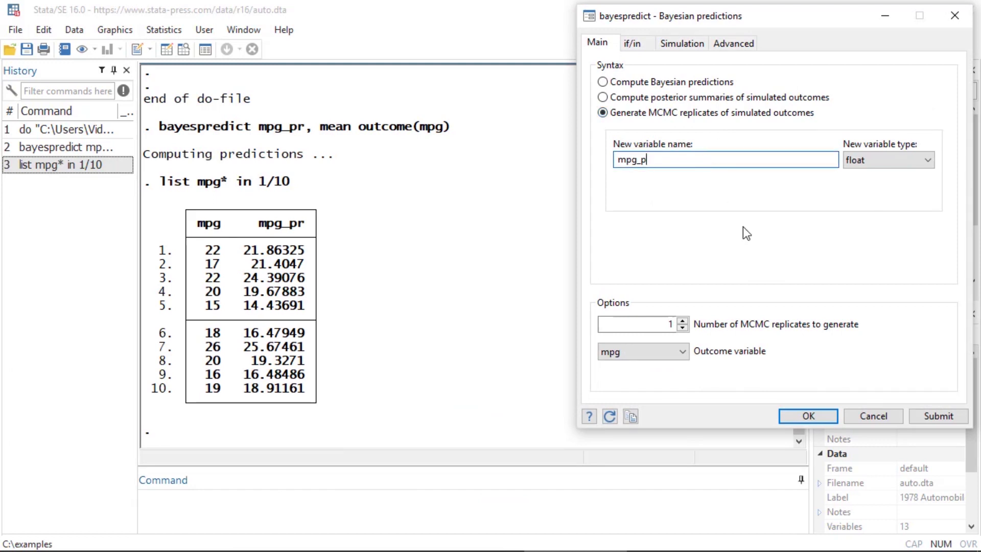
{"action": "key", "text": "BackSpace"}
{"action": "key", "text": "BackSpace"}
{"action": "type", "text": "rep*"}
{"action": "left_click", "coordinate": [682, 320]}
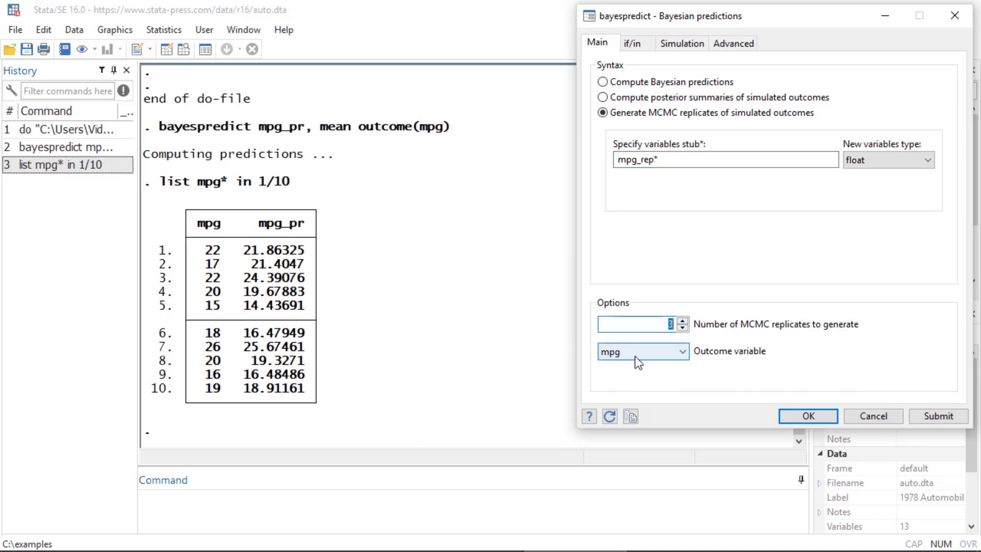
{"action": "left_click", "coordinate": [806, 416]}
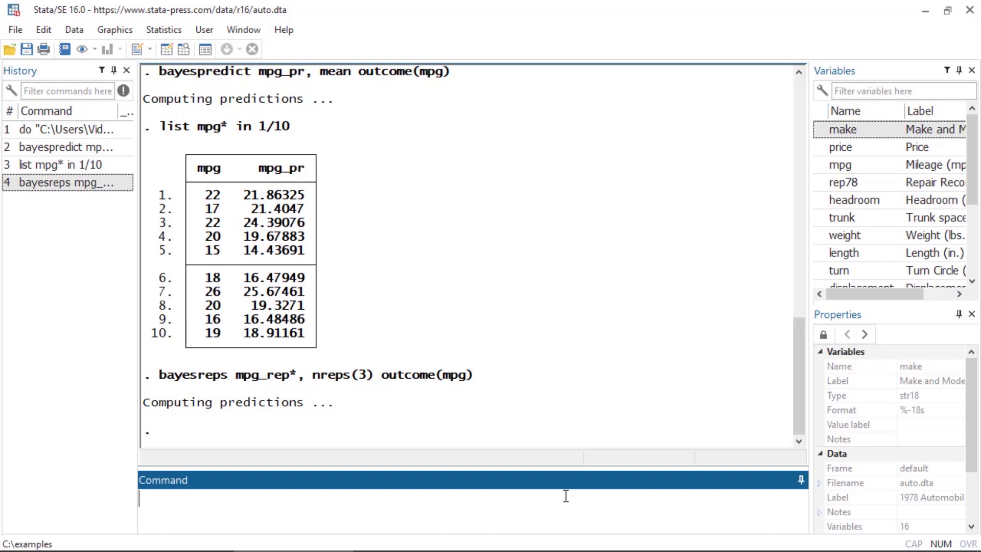
Rerun the earlier list mpg* in 1/10 command to compare the replicates with the observed mpg.
{"action": "key", "text": "Page_Up"}
{"action": "key", "text": "Page_Up"}
{"action": "key", "text": "Return"}
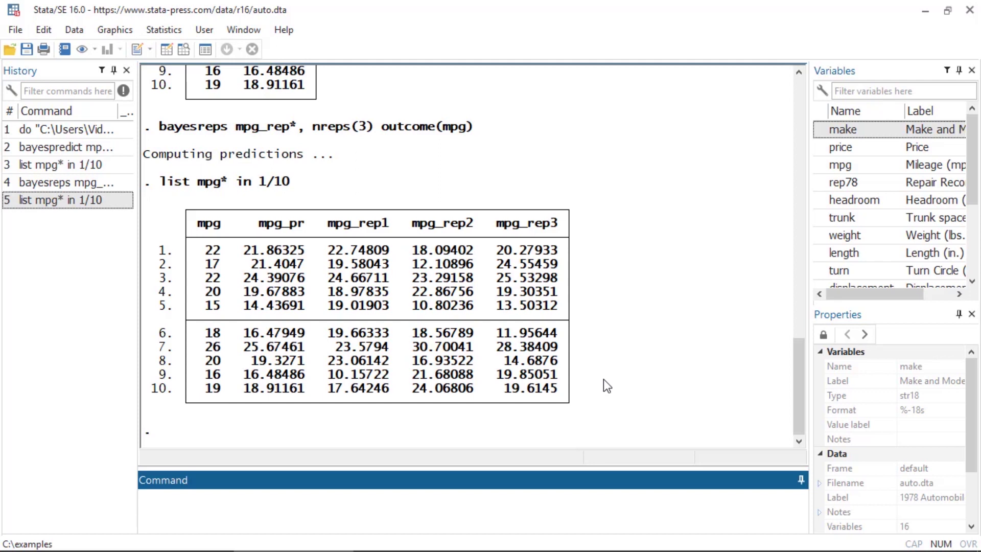
Create a Bayesian prediction specification for simulated outcomes of mpg using all observations.
{"action": "left_click", "coordinate": [148, 30]}
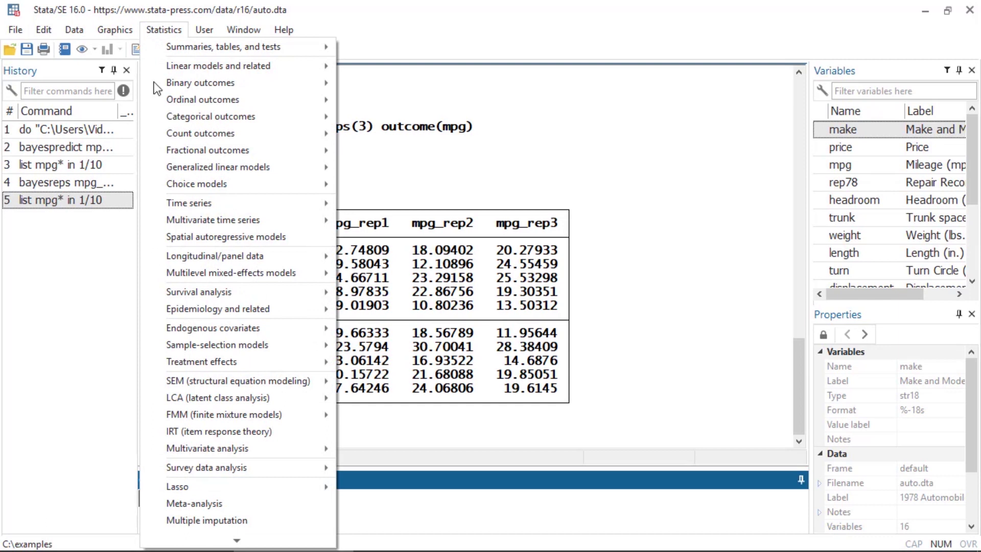
{"action": "mouse_move", "coordinate": [182, 542]}
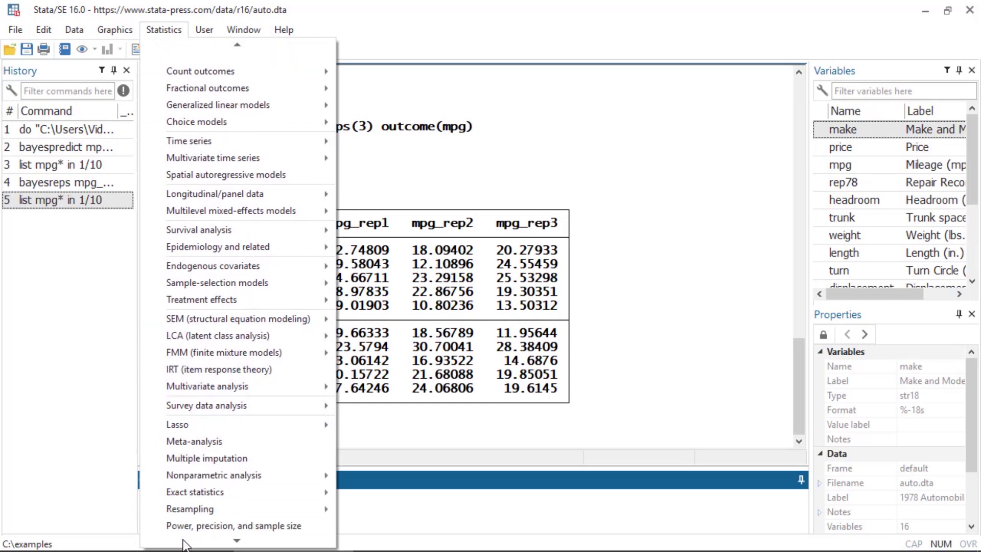
{"action": "mouse_move", "coordinate": [191, 503]}
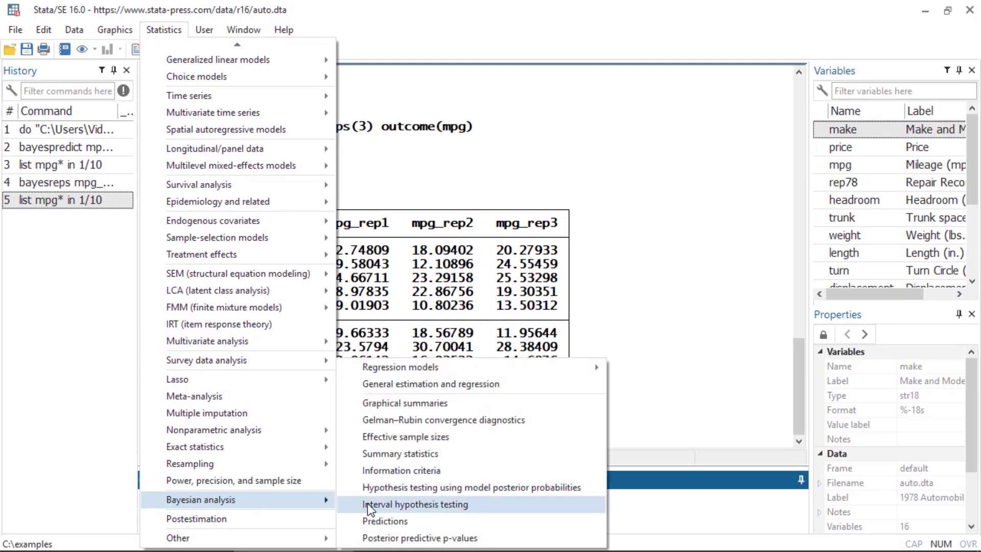
{"action": "left_click", "coordinate": [378, 519]}
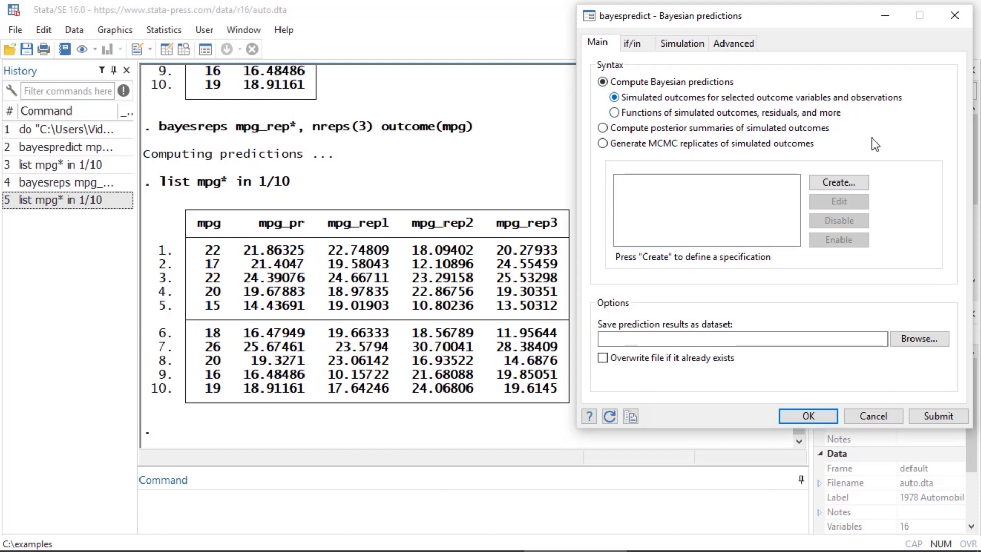
{"action": "left_click", "coordinate": [857, 180]}
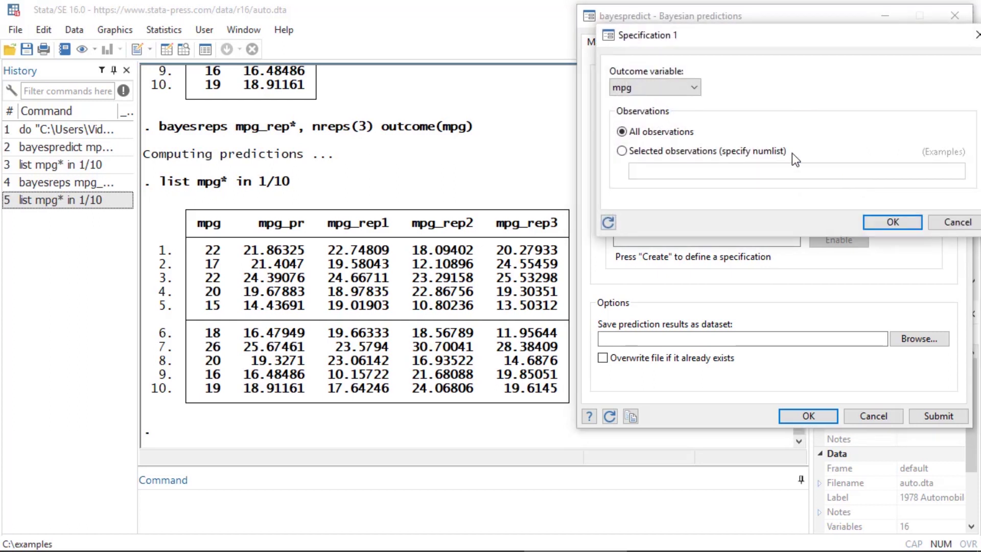
{"action": "left_click_drag", "start_coordinate": [694, 32], "coordinate": [660, 26]}
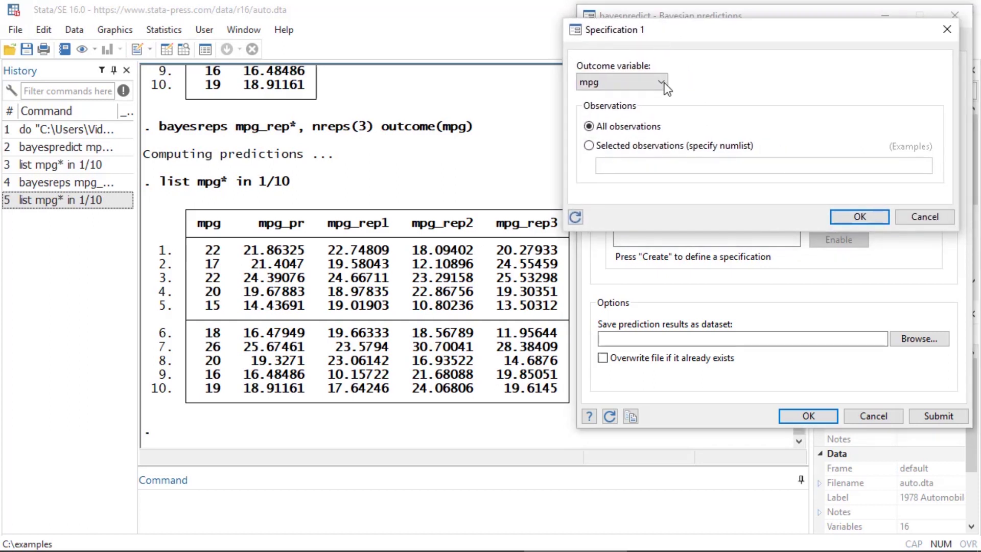
{"action": "left_click", "coordinate": [663, 82]}
{"action": "left_click", "coordinate": [663, 82]}
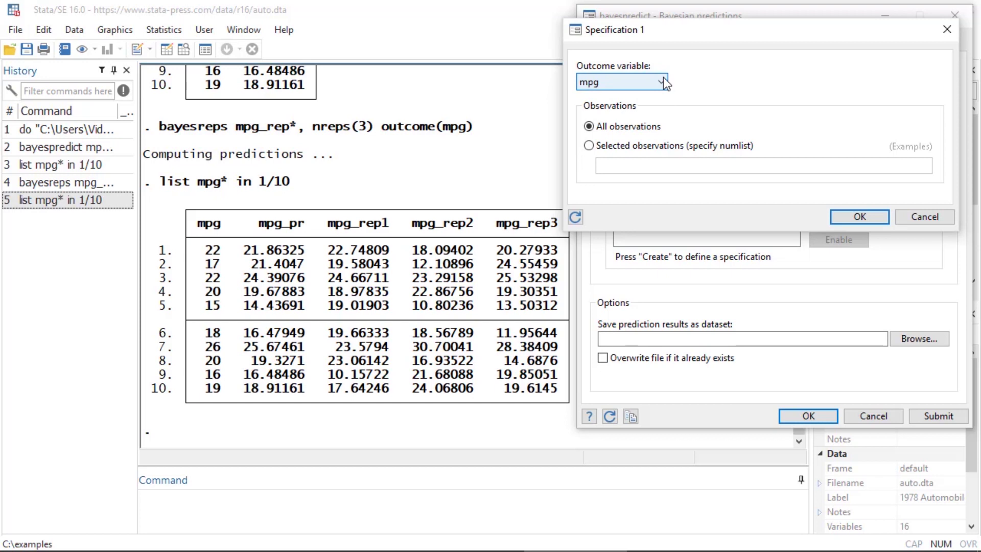
{"action": "left_click", "coordinate": [861, 217]}
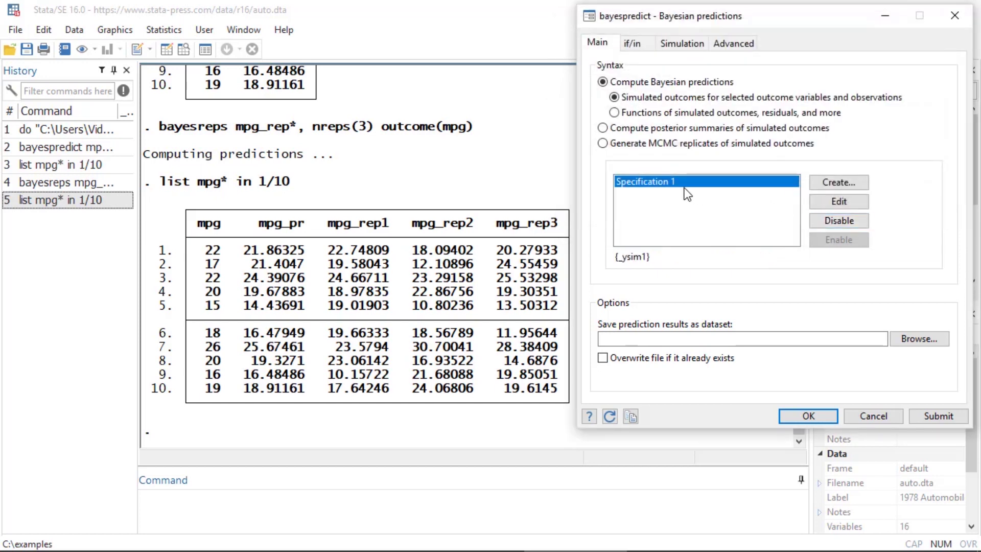
Run the Bayesian prediction, saving the results as dataset mpgpr and overwriting the file if it already exists.
{"action": "left_click", "coordinate": [644, 340]}
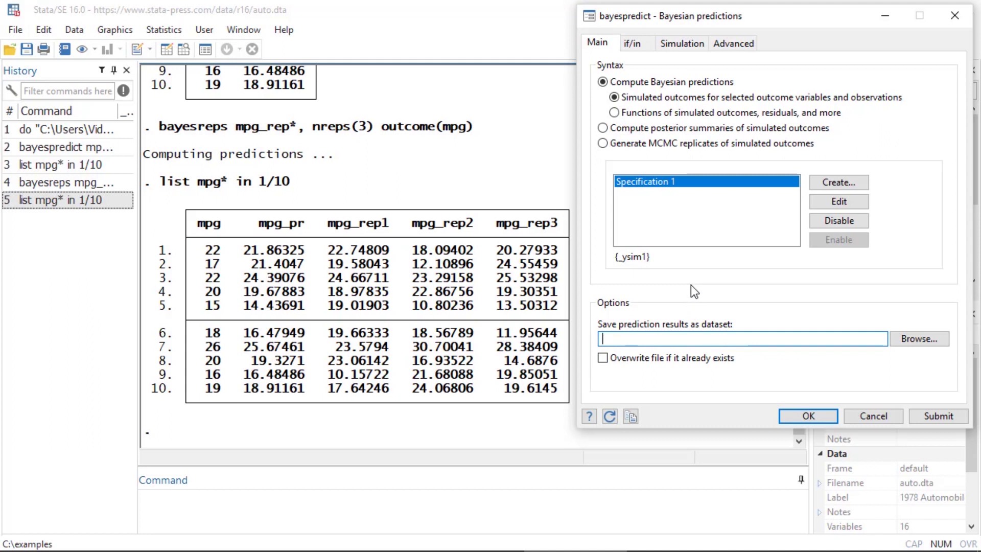
{"action": "type", "text": "mpgpr"}
{"action": "left_click", "coordinate": [604, 358]}
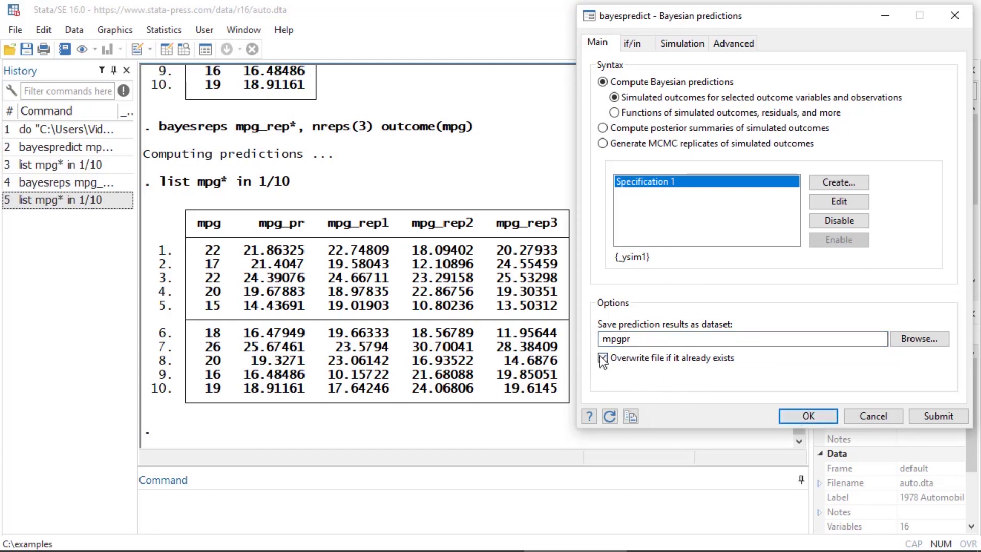
{"action": "left_click", "coordinate": [813, 416]}
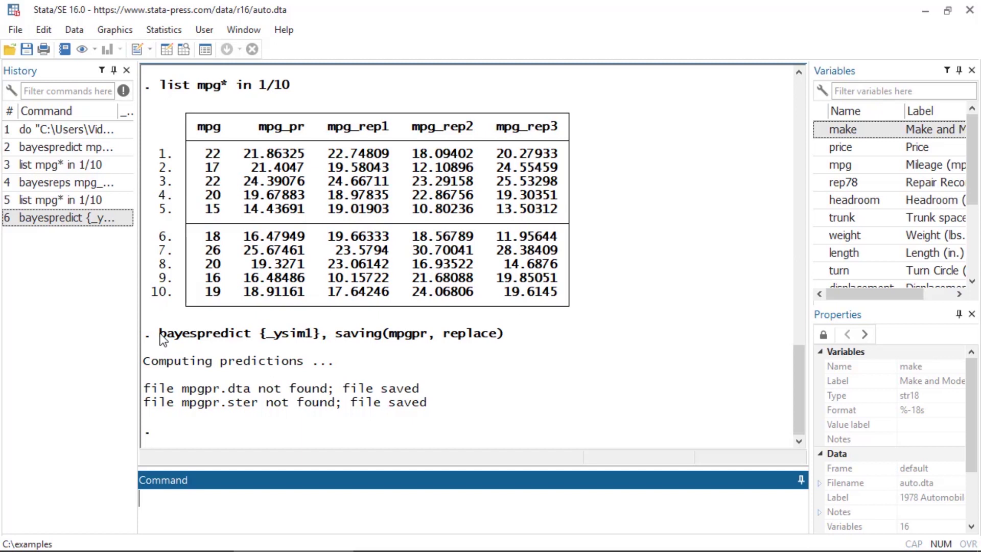
Examine the parts of the executed bayespredict command, including the simulated outcome term and the saving option.
{"action": "left_click_drag", "start_coordinate": [160, 335], "coordinate": [248, 337]}
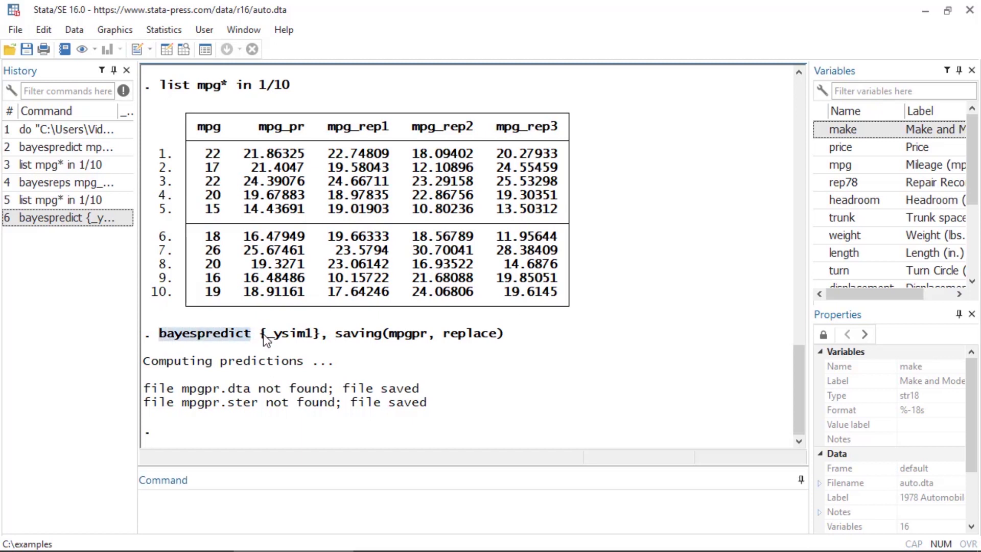
{"action": "left_click", "coordinate": [263, 333]}
{"action": "left_click_drag", "start_coordinate": [308, 336], "coordinate": [433, 334]}
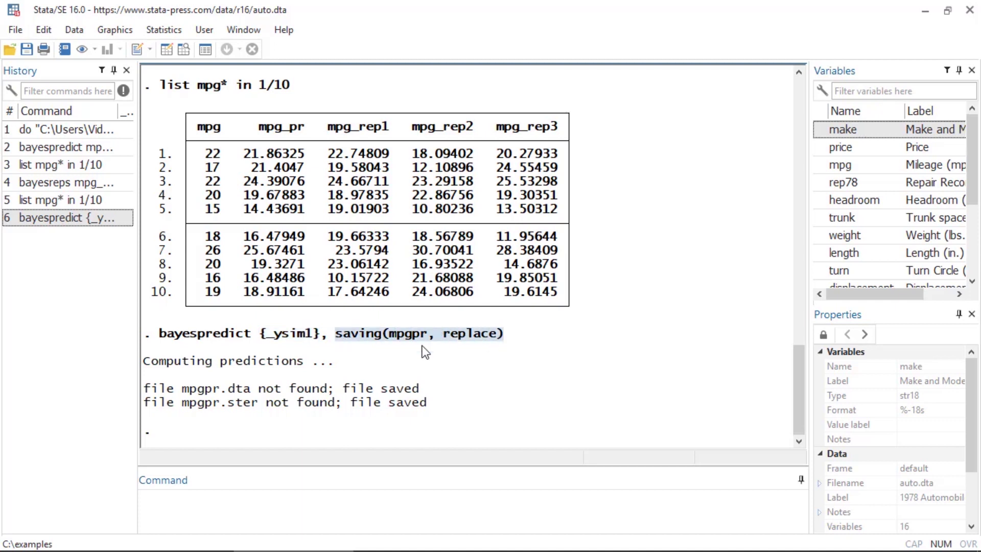
{"action": "left_click", "coordinate": [425, 333]}
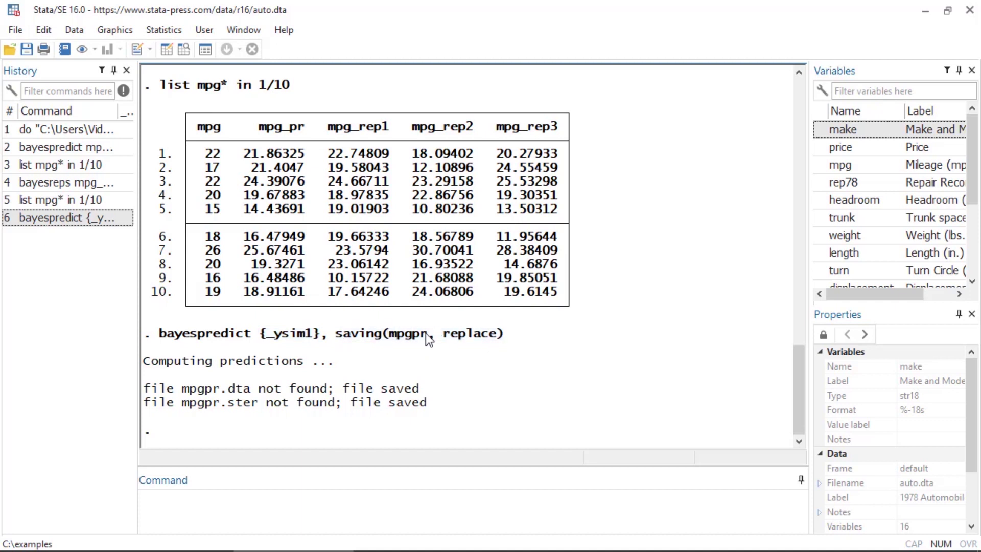
{"action": "left_click", "coordinate": [432, 464]}
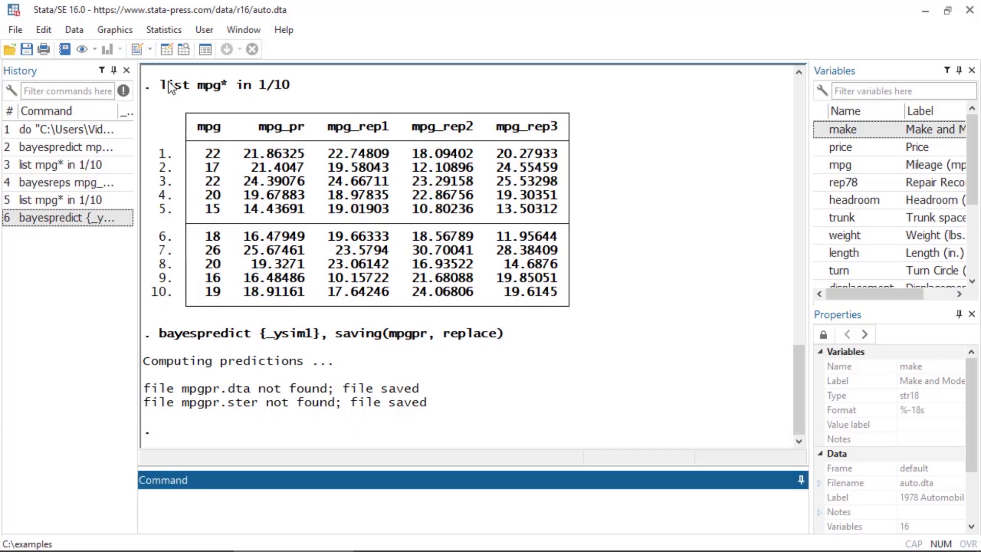
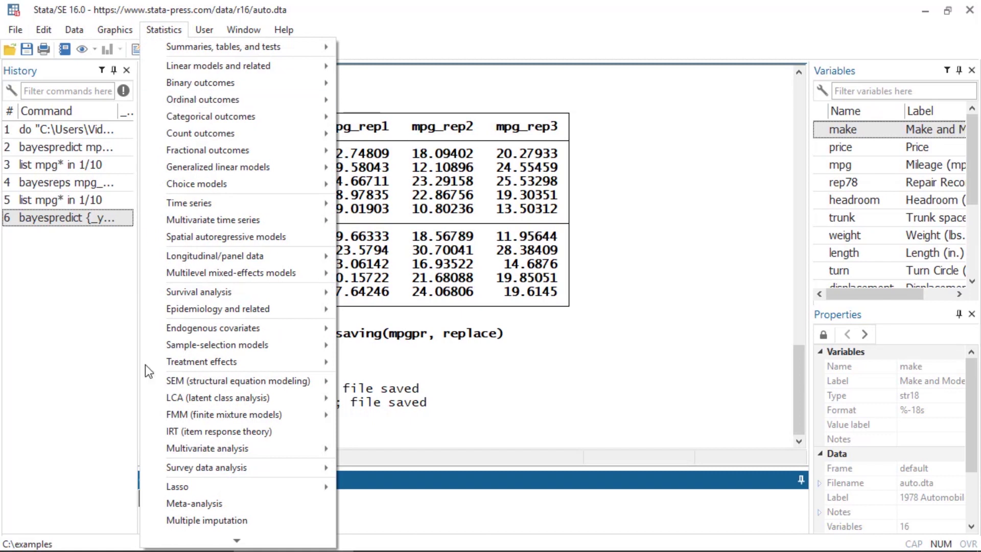
Set up Bayesian summary statistics for Bayesian predictions using the prediction dataset mpgpr.
{"action": "mouse_move", "coordinate": [174, 544]}
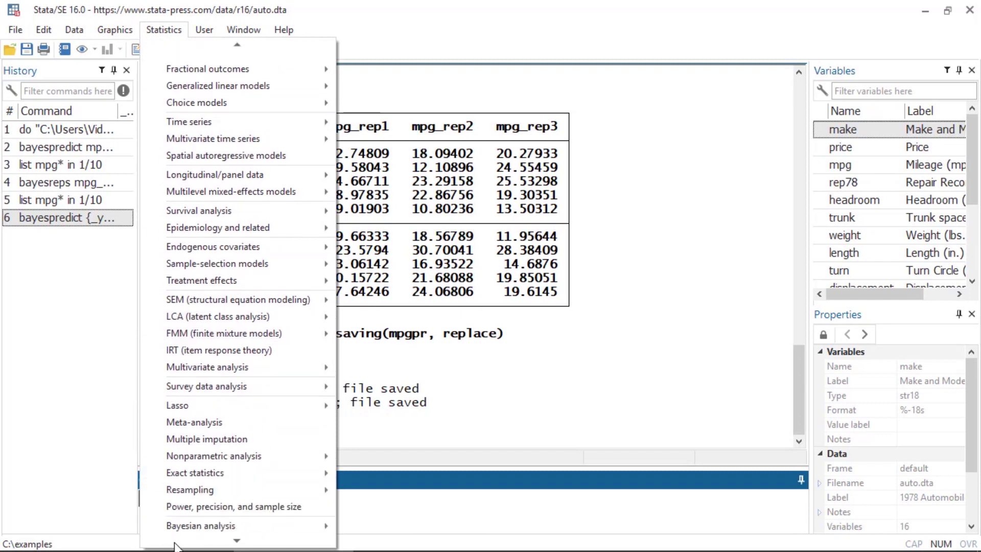
{"action": "mouse_move", "coordinate": [183, 505]}
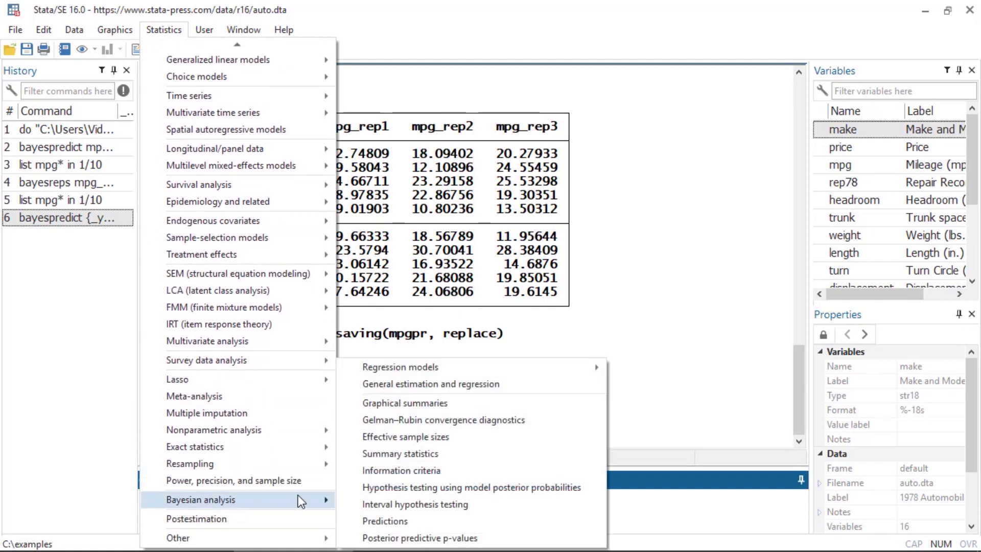
{"action": "left_click", "coordinate": [407, 454]}
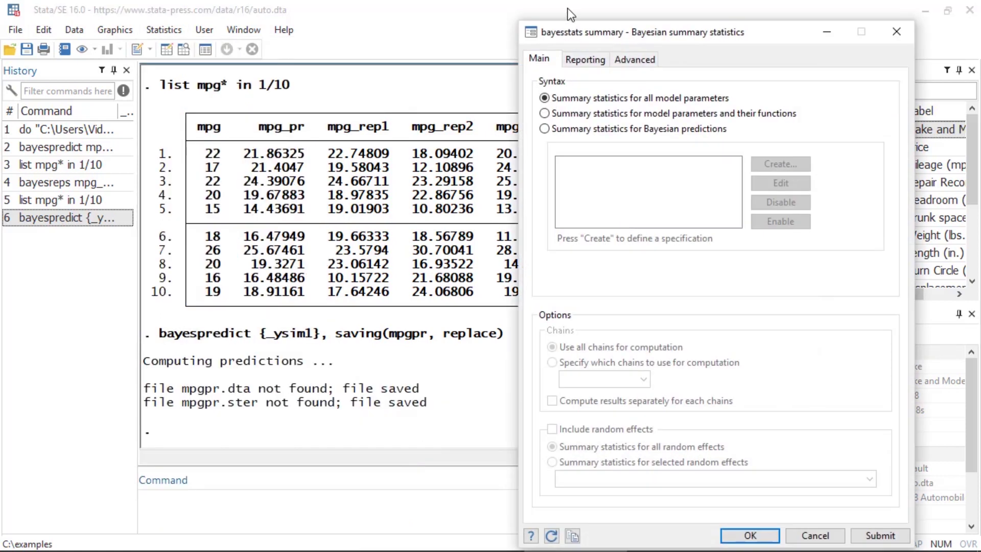
{"action": "left_click_drag", "start_coordinate": [614, 35], "coordinate": [661, 28]}
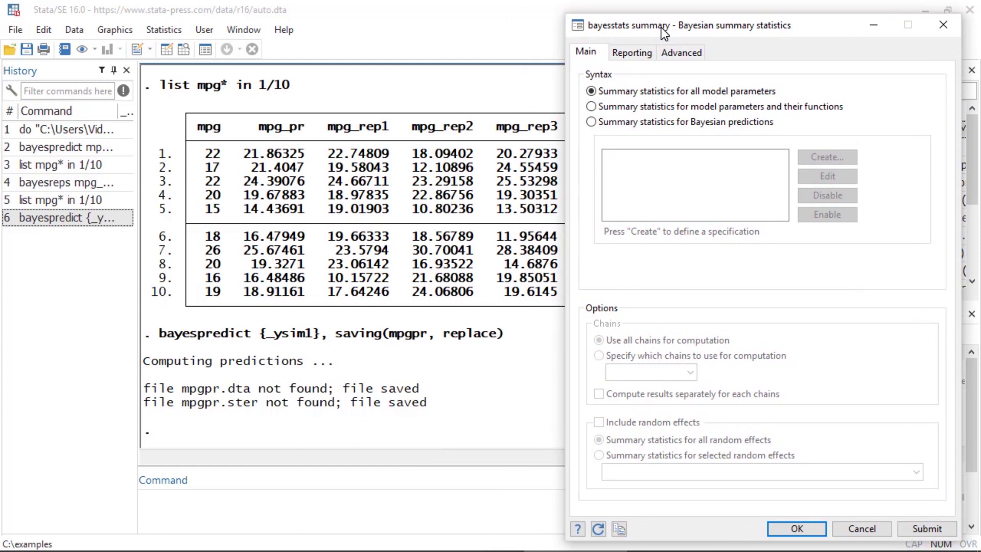
{"action": "left_click", "coordinate": [591, 122]}
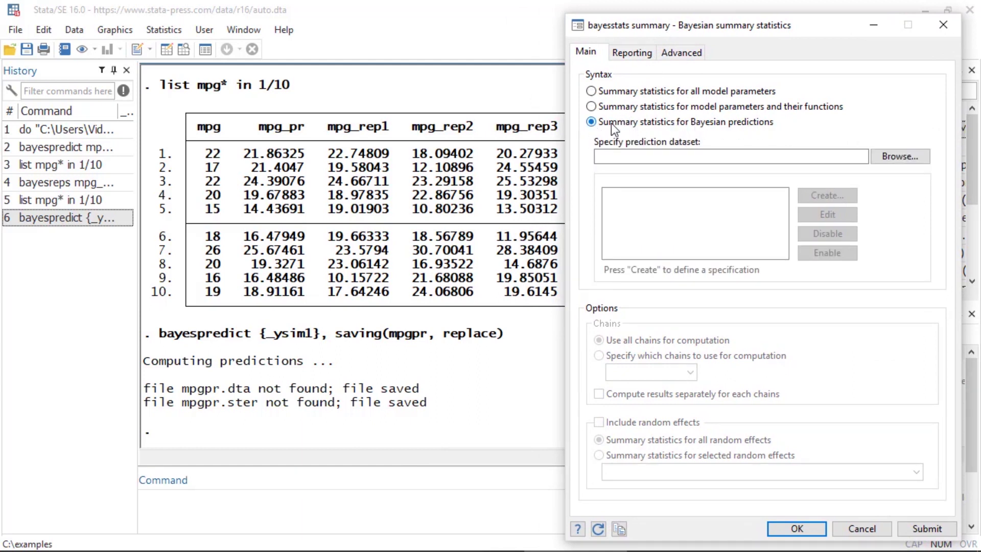
{"action": "left_click", "coordinate": [702, 156]}
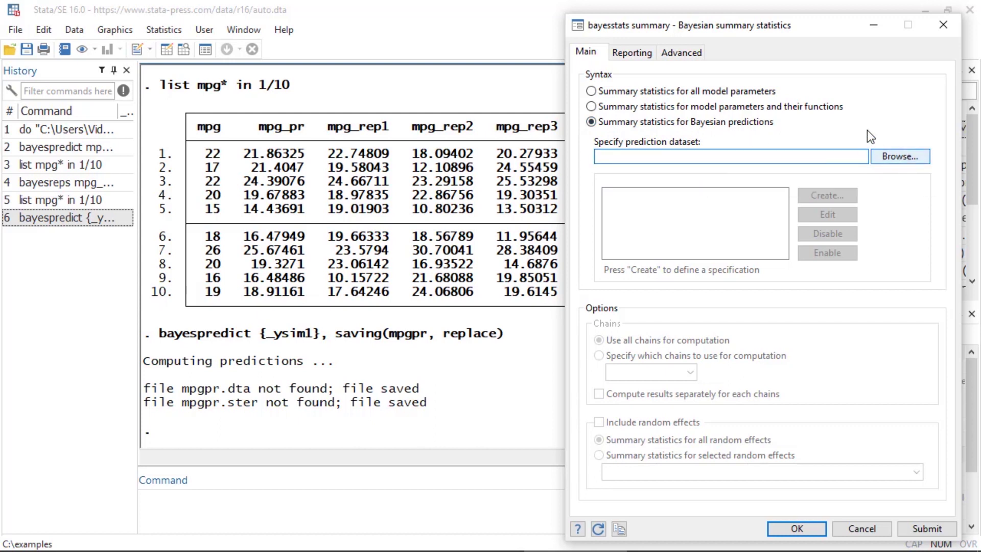
{"action": "type", "text": "mpgpr"}
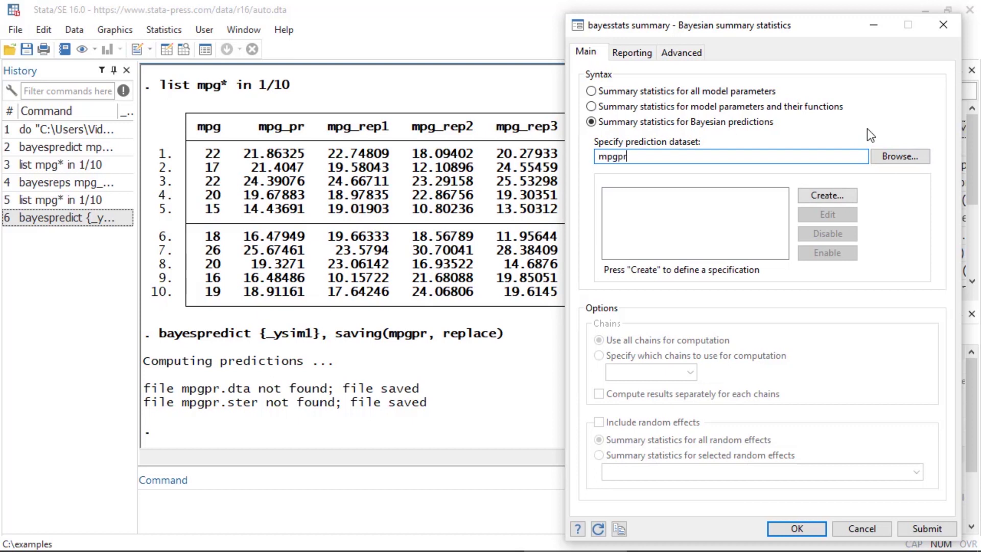
Create a summary specification for simulated outcomes of mpg with all observations and compute the statistics.
{"action": "left_click", "coordinate": [825, 196]}
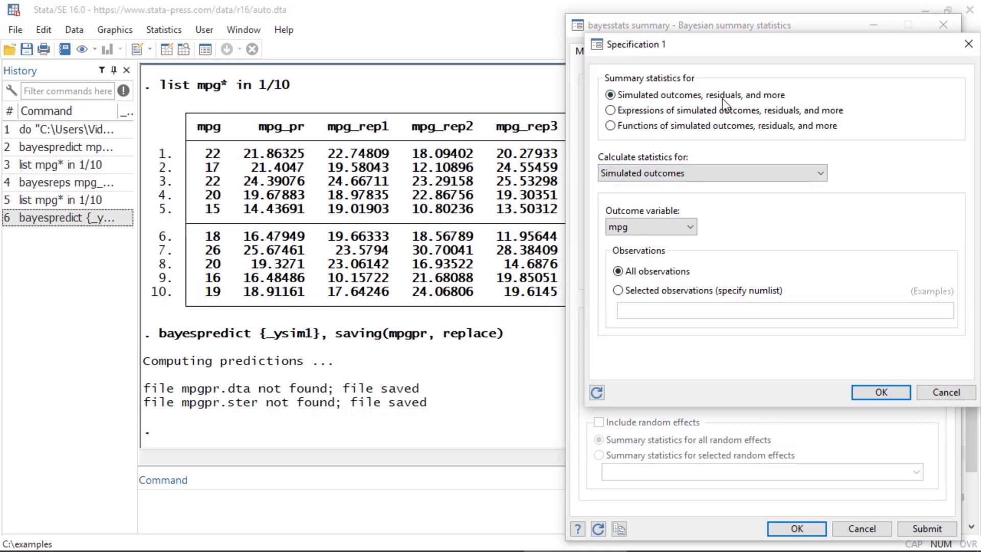
{"action": "left_click", "coordinate": [880, 393]}
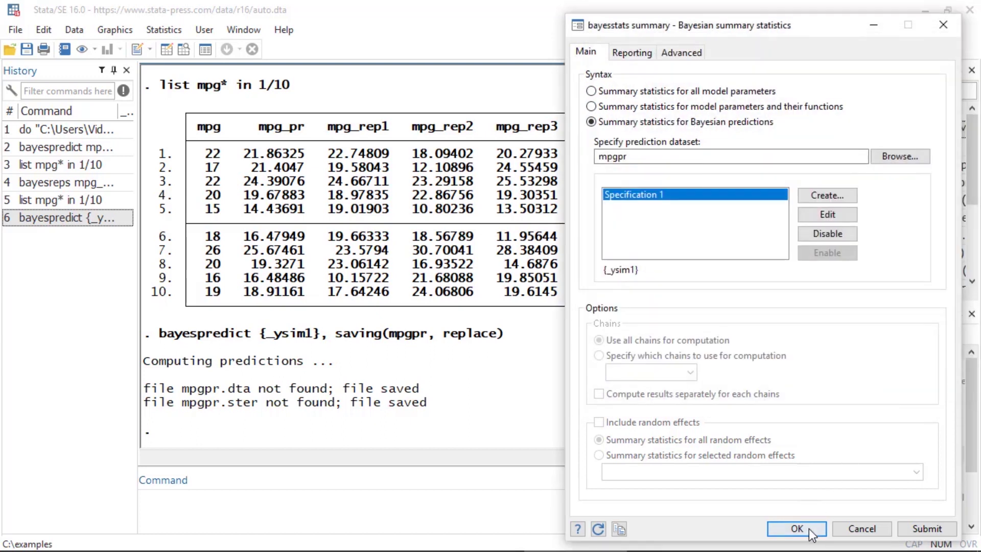
{"action": "left_click", "coordinate": [808, 528]}
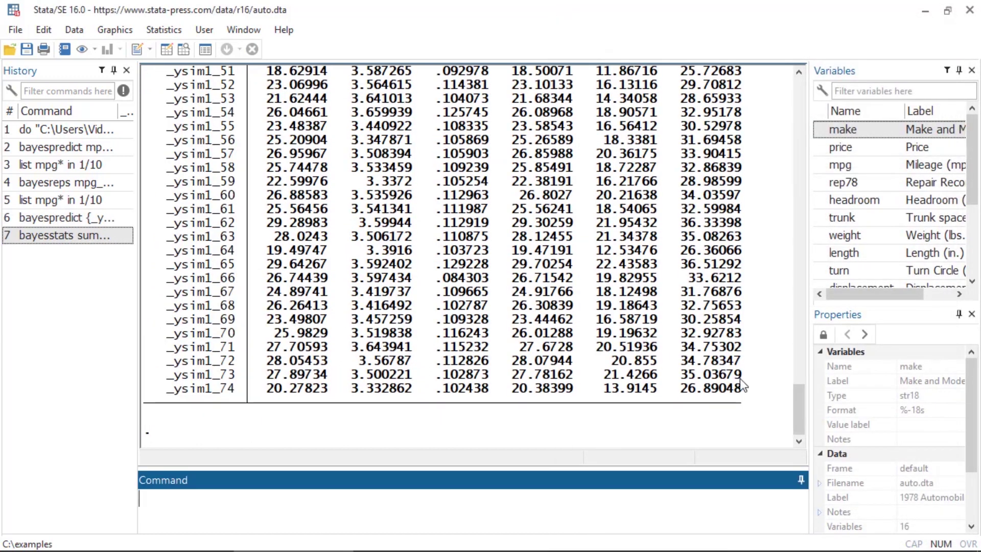
Examine the posterior summary table, comparing the posterior means of the first three simulated observations.
{"action": "left_click_drag", "start_coordinate": [799, 418], "coordinate": [796, 298]}
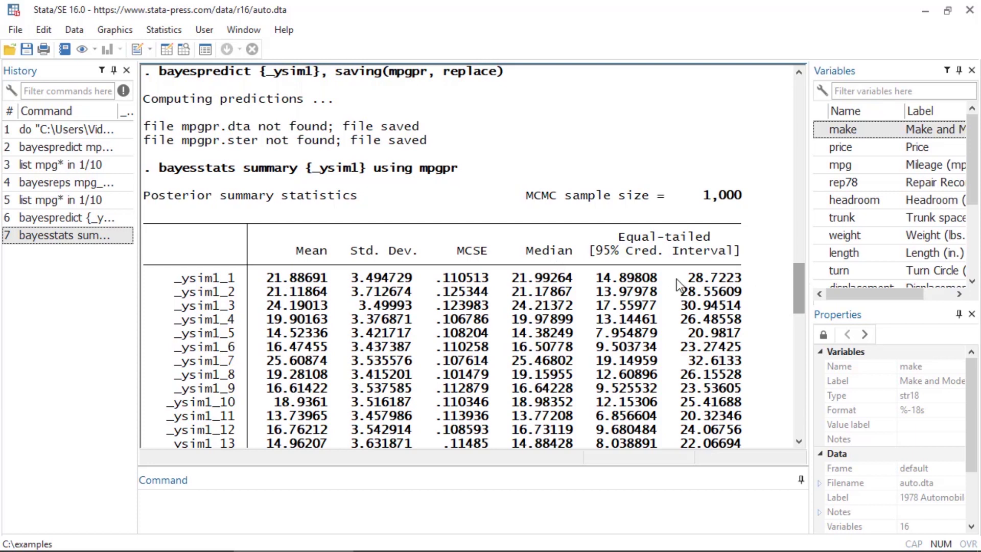
{"action": "left_click_drag", "start_coordinate": [258, 276], "coordinate": [327, 280]}
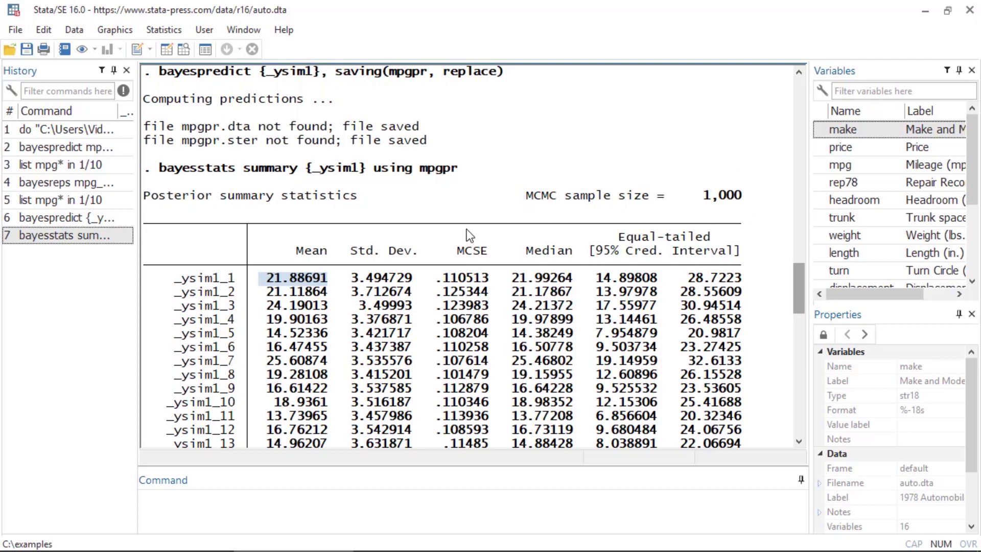
{"action": "left_click", "coordinate": [273, 286]}
{"action": "left_click_drag", "start_coordinate": [273, 286], "coordinate": [334, 286]}
{"action": "left_click", "coordinate": [335, 286]}
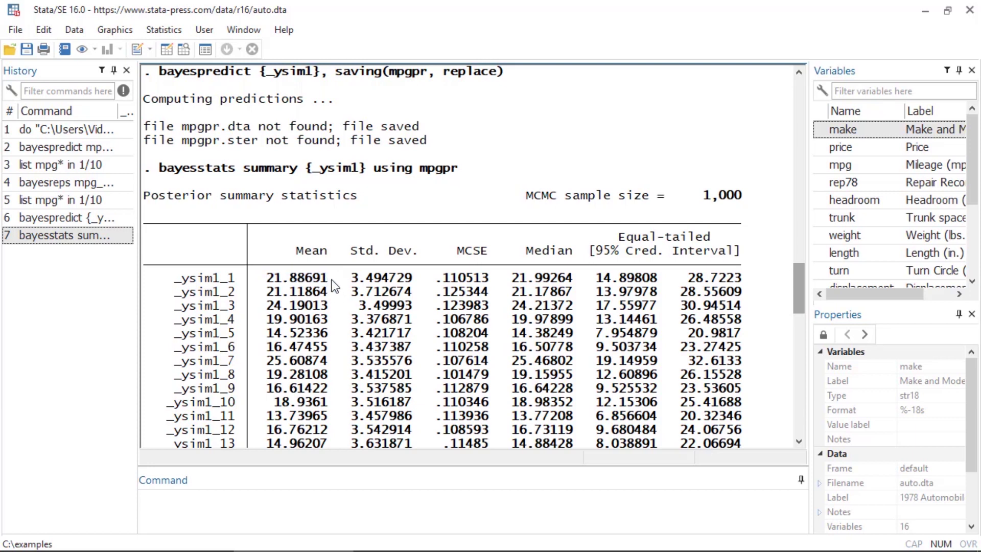
{"action": "left_click_drag", "start_coordinate": [262, 292], "coordinate": [329, 297]}
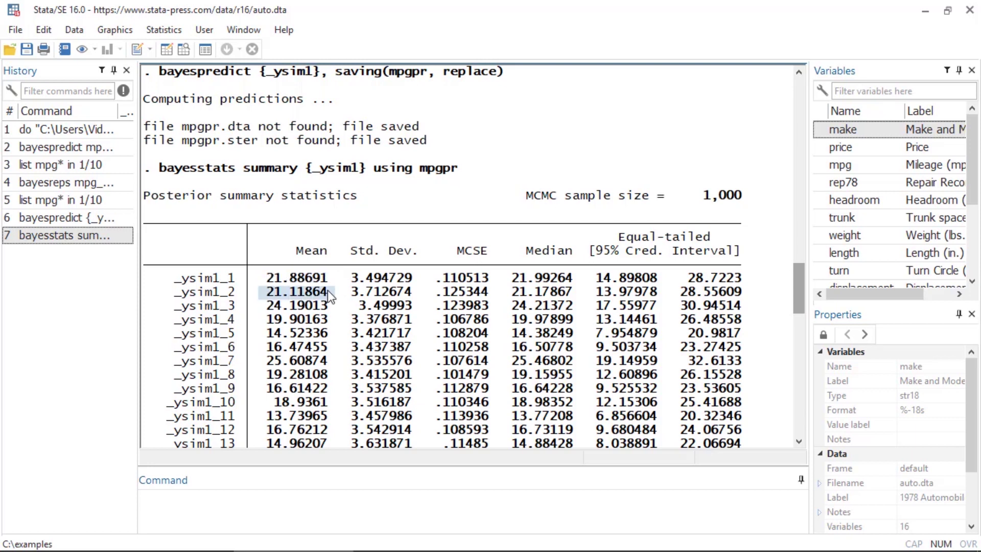
{"action": "left_click_drag", "start_coordinate": [263, 306], "coordinate": [331, 310]}
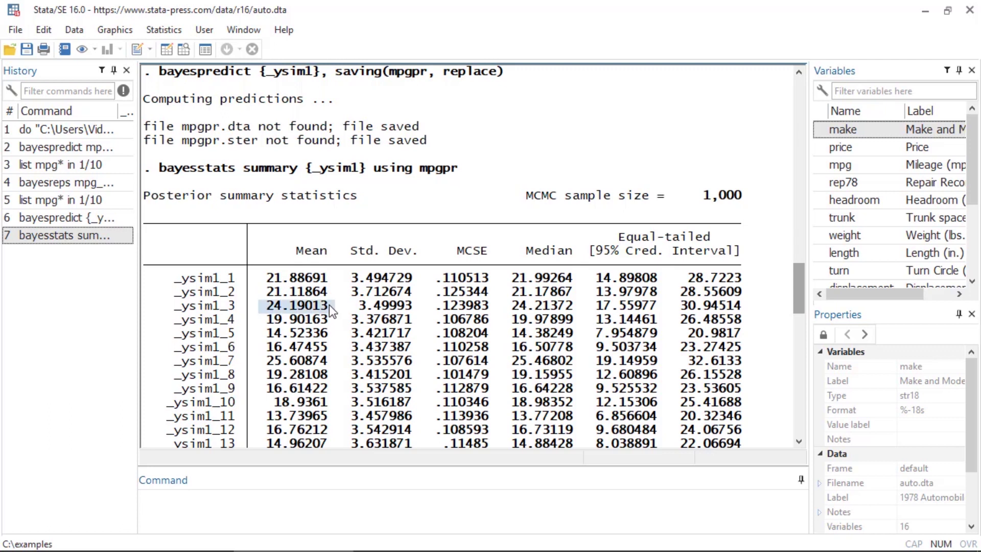
{"action": "left_click_drag", "start_coordinate": [800, 293], "coordinate": [798, 409]}
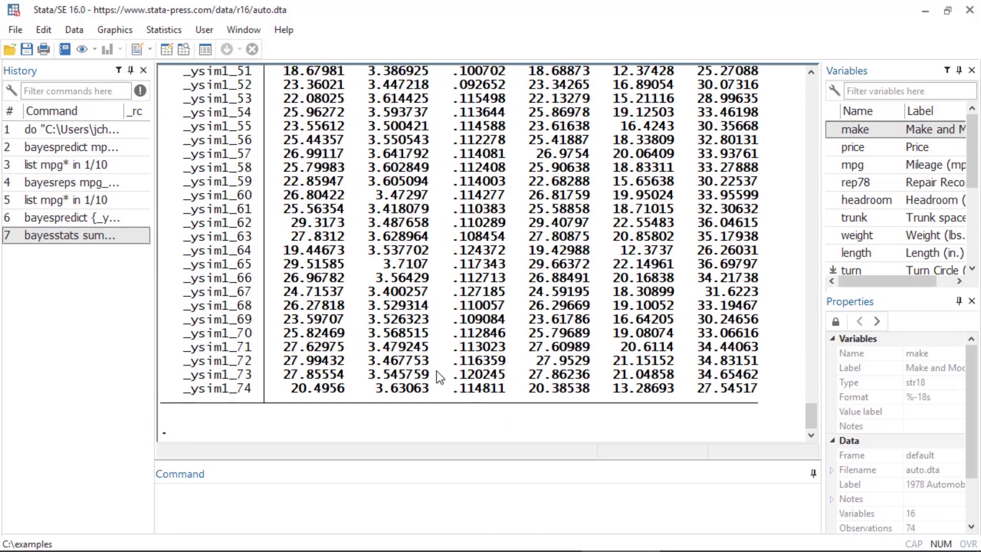
Set up a posterior predictive p-values computation using the prediction dataset mpgpr.
{"action": "left_click", "coordinate": [156, 30]}
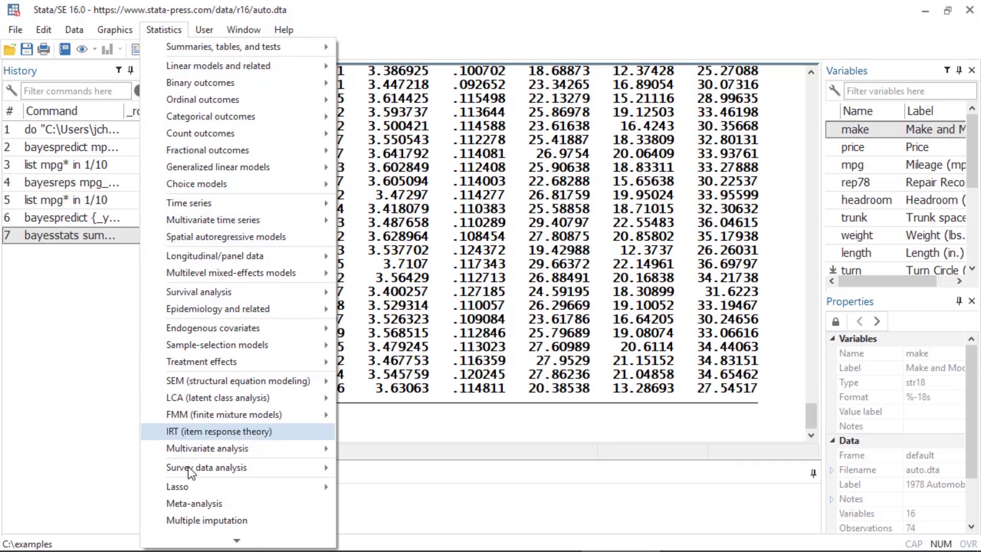
{"action": "mouse_move", "coordinate": [194, 546]}
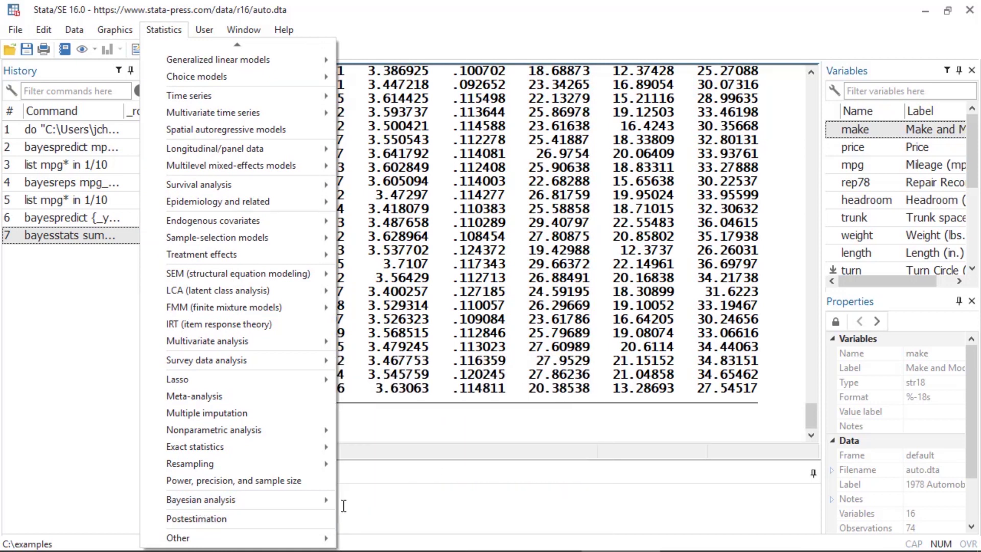
{"action": "mouse_move", "coordinate": [308, 500]}
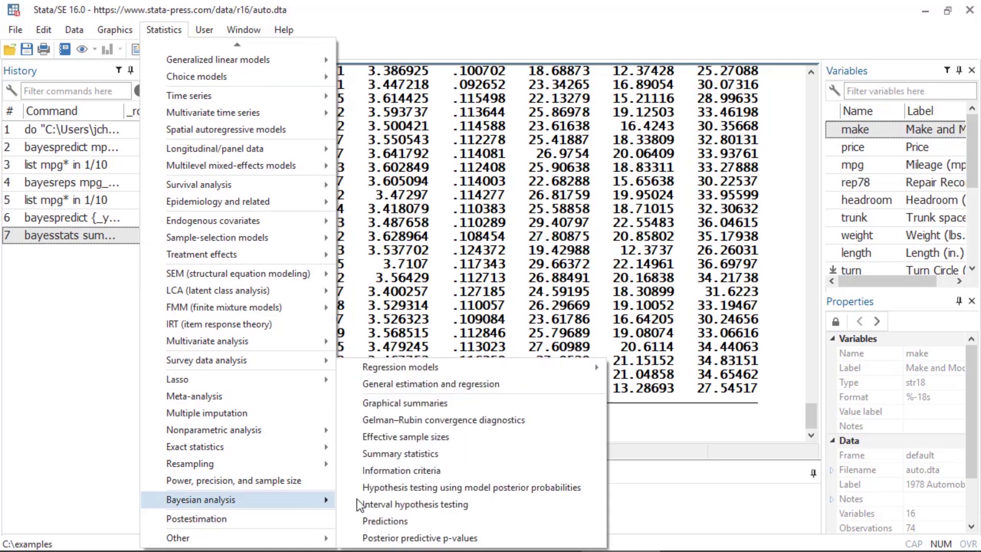
{"action": "left_click", "coordinate": [400, 538]}
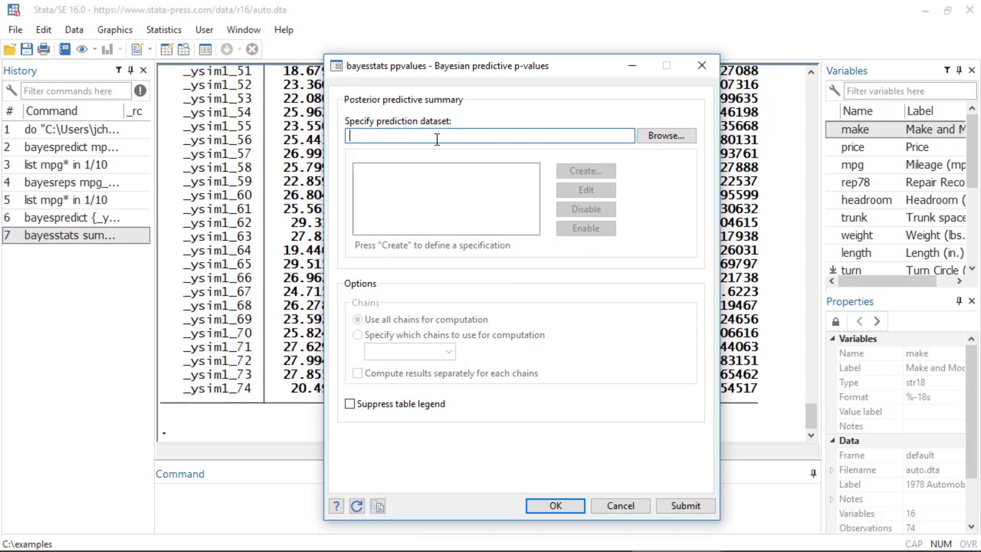
{"action": "type", "text": "mp"}
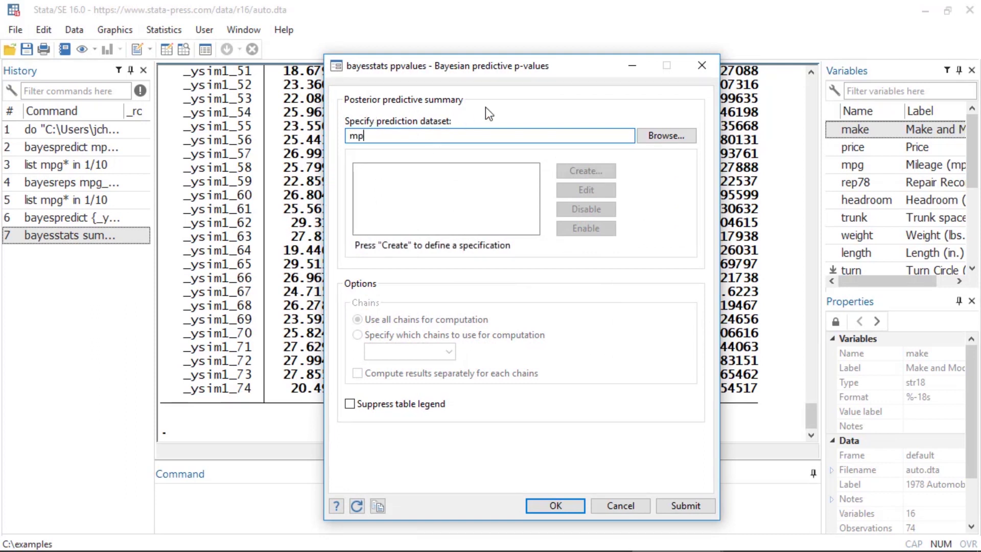
{"action": "type", "text": "gpr"}
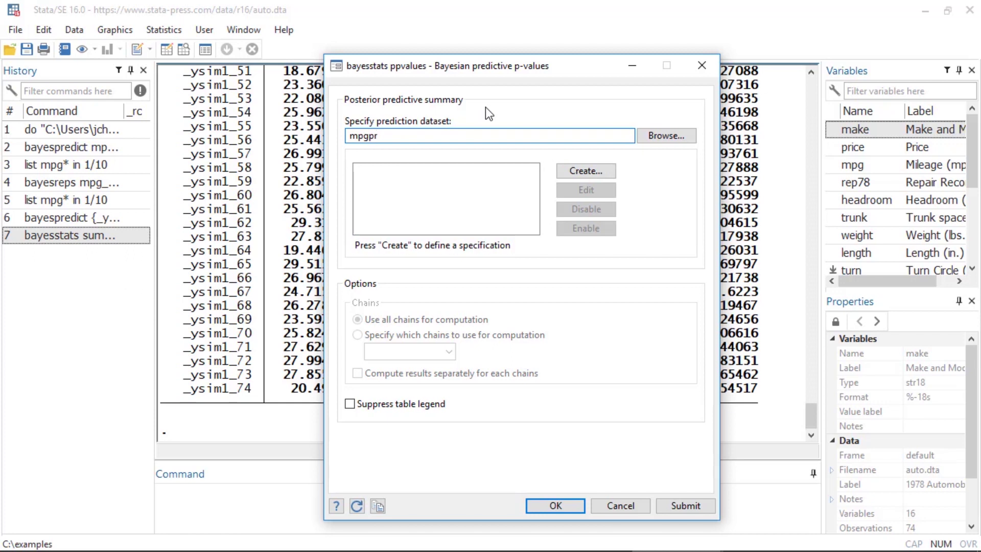
Create a p-value specification labelled ymin that applies the Mata function min to the simulated values of mpg.
{"action": "left_click", "coordinate": [604, 171]}
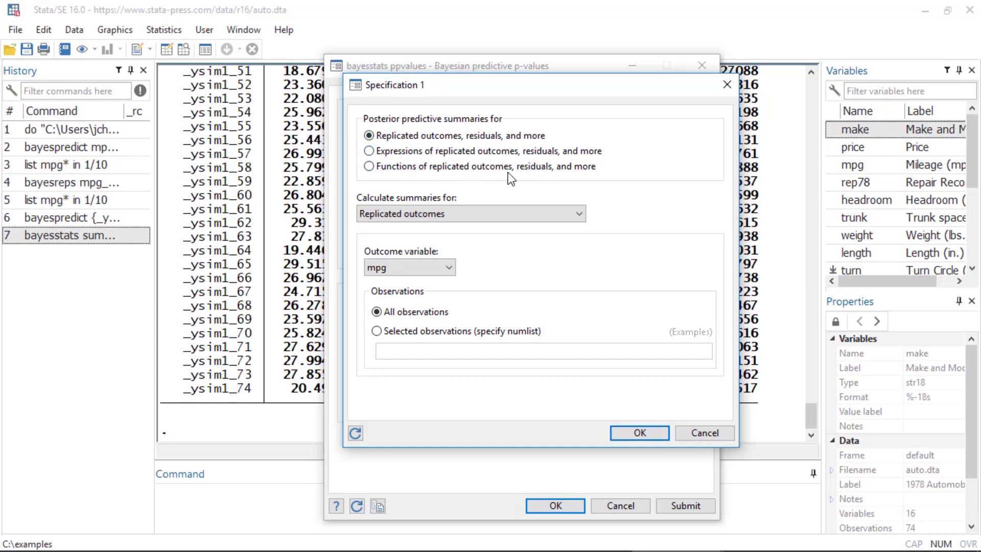
{"action": "left_click", "coordinate": [368, 166]}
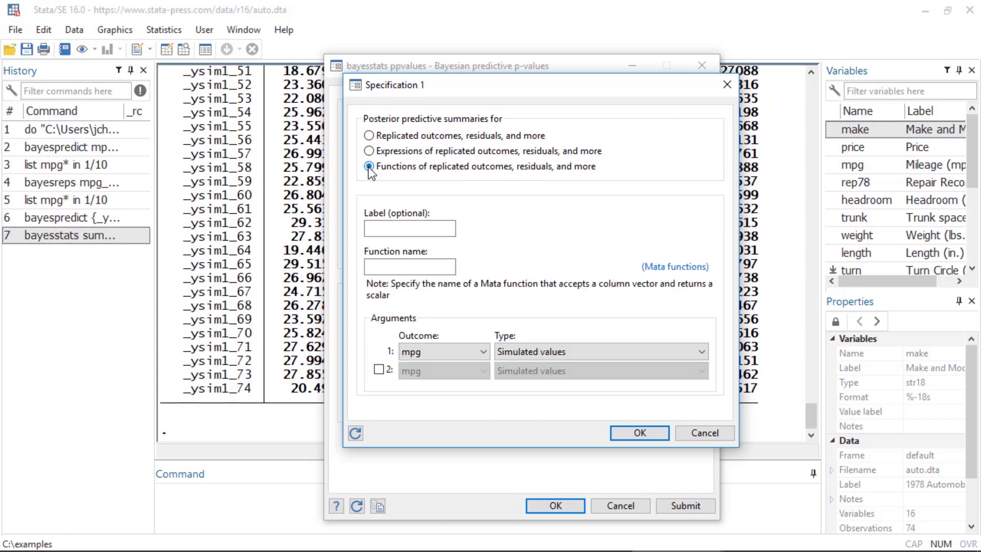
{"action": "left_click", "coordinate": [420, 228]}
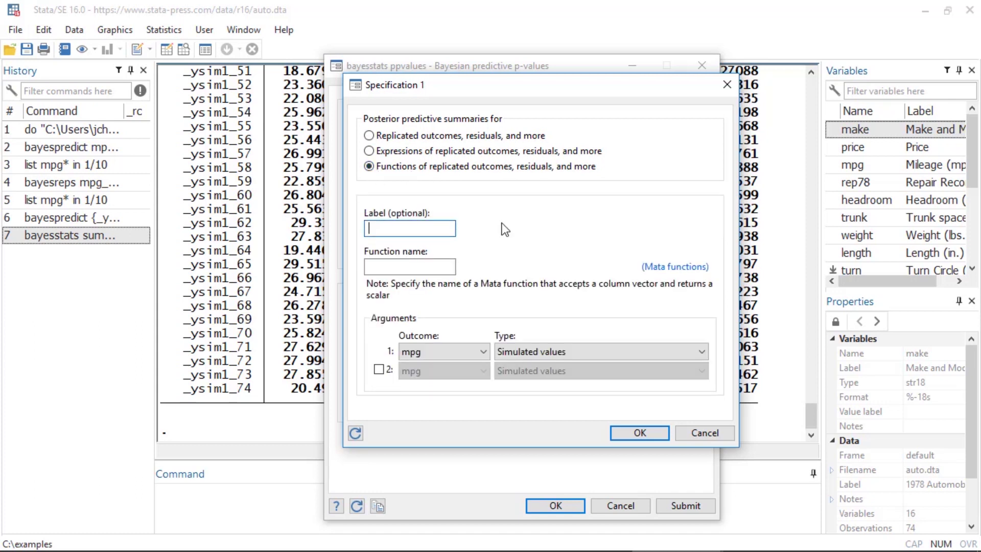
{"action": "type", "text": "ymin"}
{"action": "left_click", "coordinate": [445, 267]}
{"action": "type", "text": "min"}
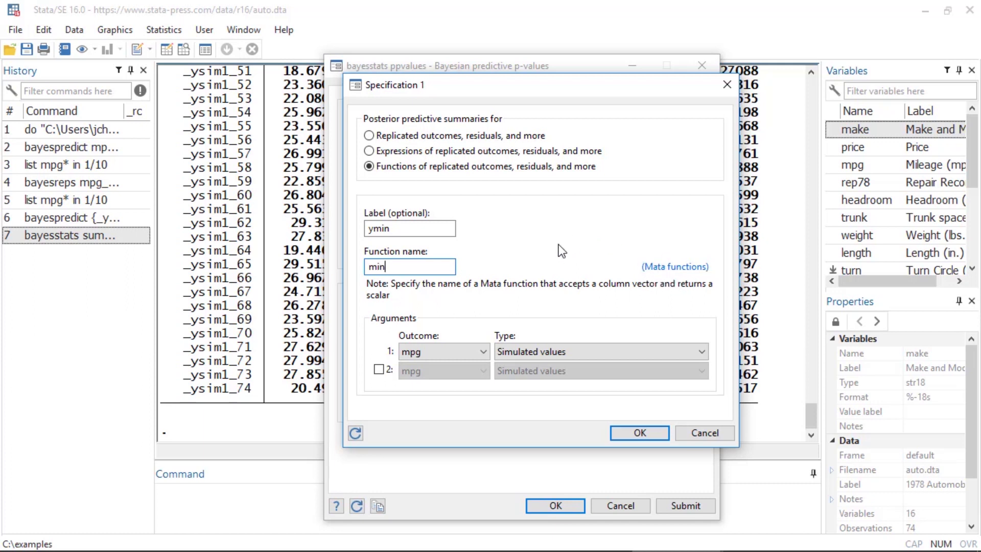
{"action": "left_click", "coordinate": [640, 433]}
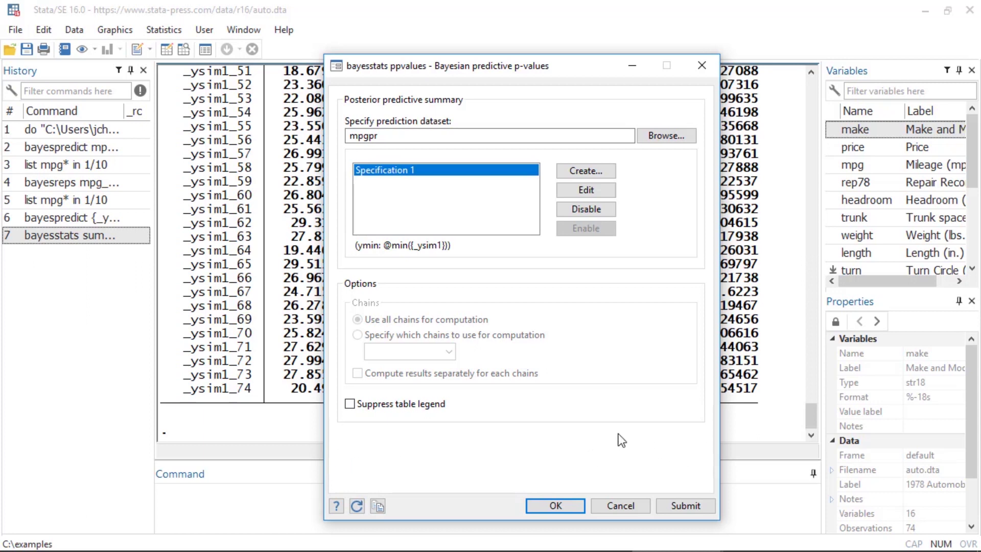
Compute the posterior predictive p-value for ymin from the mpgpr predictions and review the issued bayesstats ppvalues command.
{"action": "left_click", "coordinate": [555, 505]}
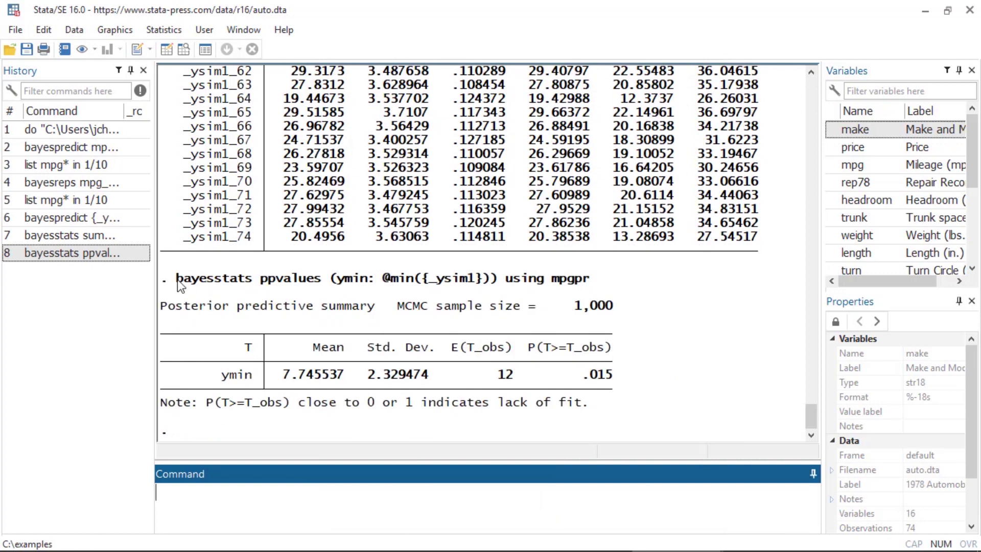
{"action": "left_click_drag", "start_coordinate": [177, 280], "coordinate": [301, 280]}
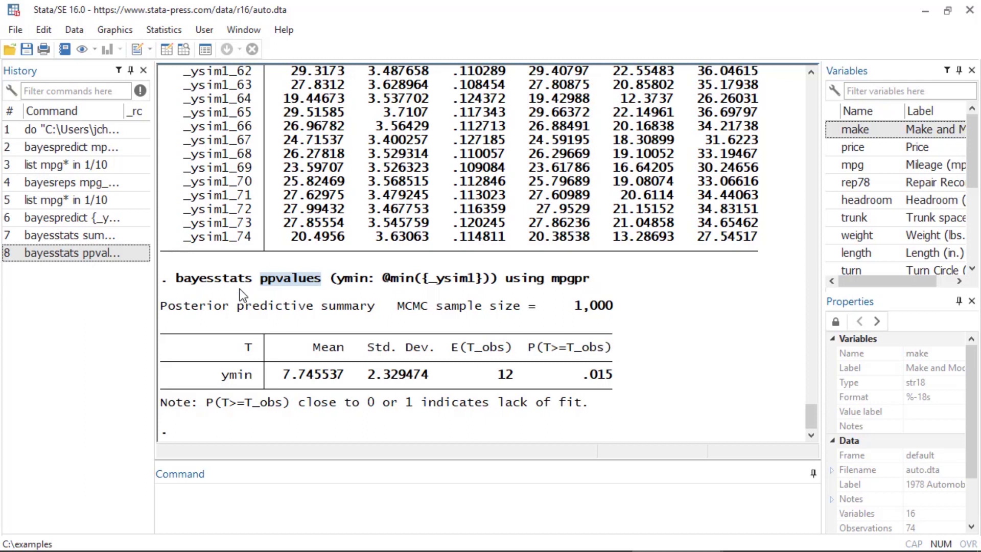
{"action": "left_click", "coordinate": [287, 289]}
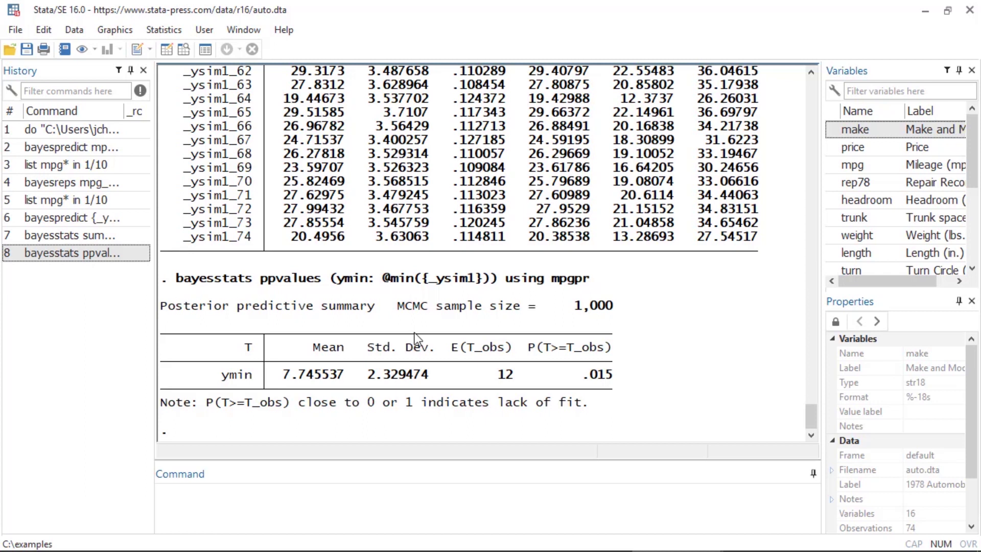
Load the prediction dataset mpgpr, clearing the auto data from memory.
{"action": "left_click", "coordinate": [449, 509]}
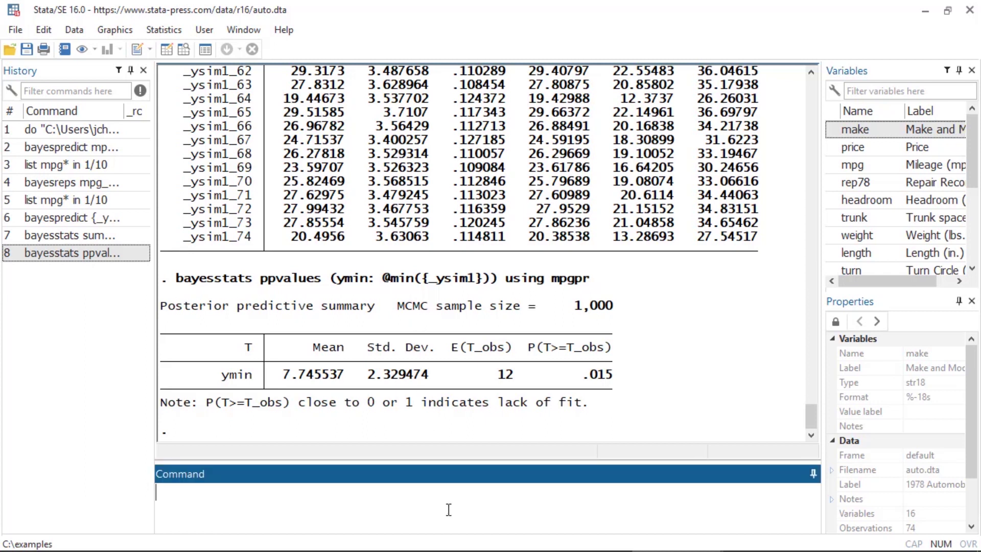
{"action": "type", "text": "use mpgpr, clear"}
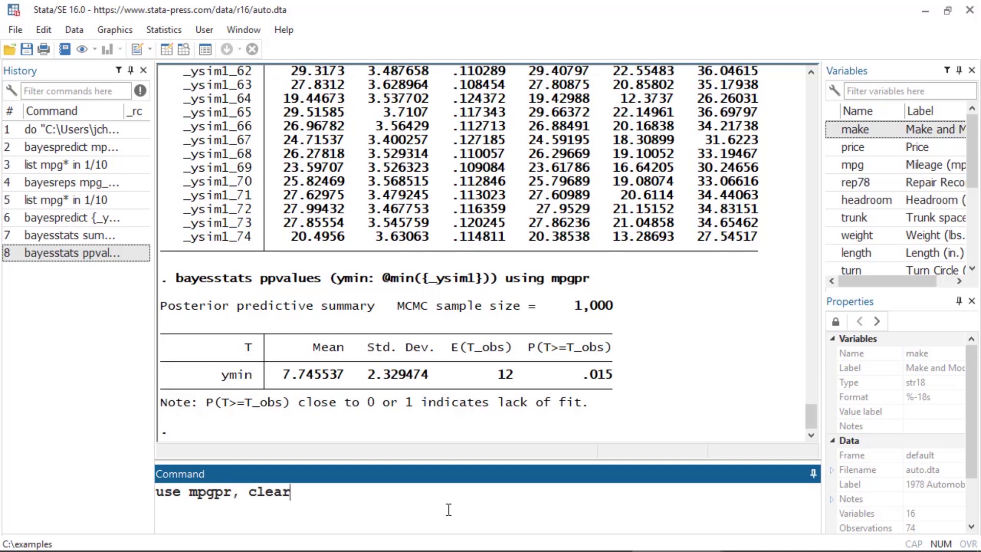
{"action": "key", "text": "Return"}
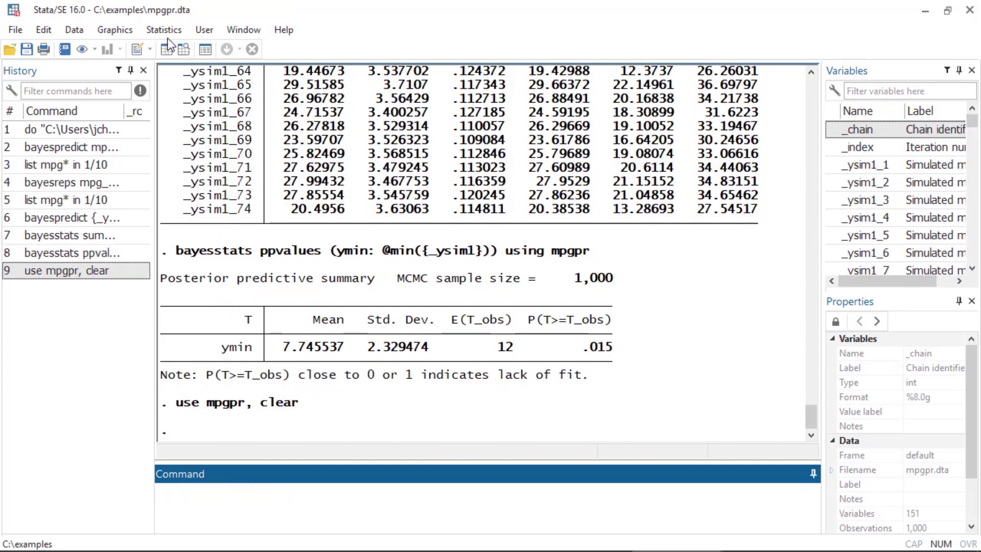
Browse the mpgpr dataset in the Data Editor, examining the simulated mpg variables and the MCMC iterations.
{"action": "left_click", "coordinate": [185, 49]}
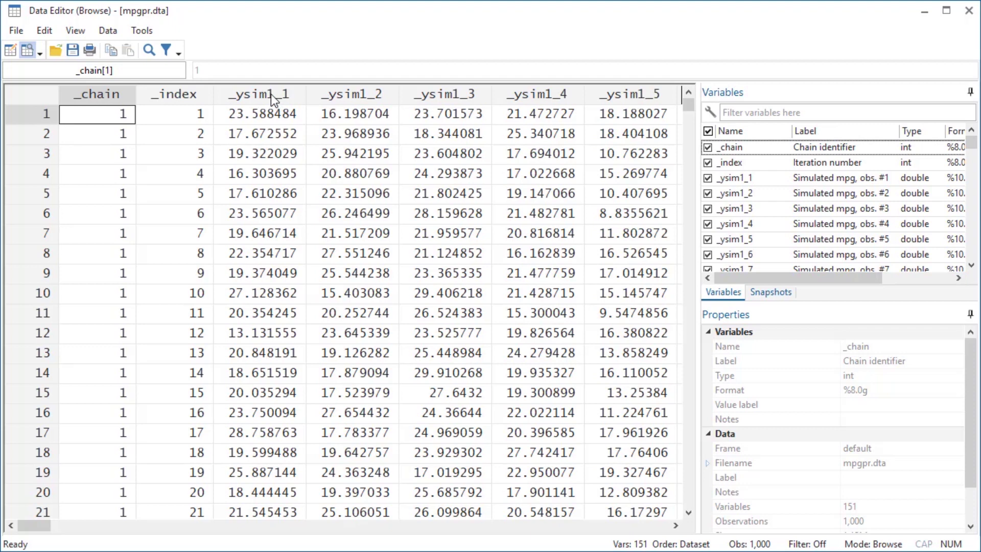
{"action": "left_click_drag", "start_coordinate": [42, 526], "coordinate": [14, 520]}
{"action": "mouse_move", "coordinate": [685, 108]}
{"action": "left_mouse_down"}
{"action": "mouse_move", "coordinate": [689, 138]}
{"action": "mouse_move", "coordinate": [690, 103]}
{"action": "left_mouse_up"}
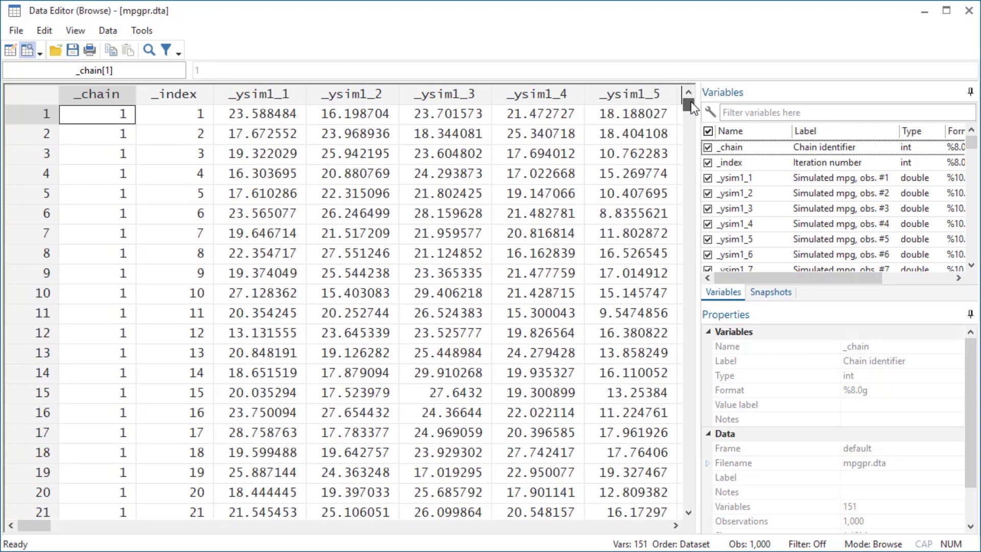